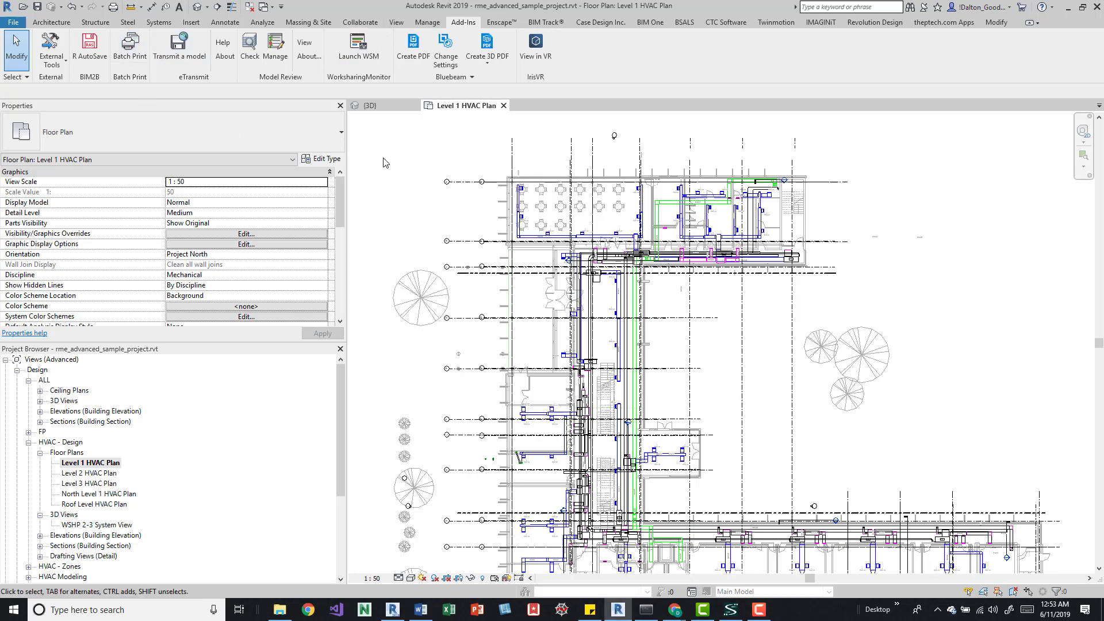
Open Batch Print and tick the 3D Views, Ceiling Plans, Drafting Views and Elevations categories.
{"action": "left_click", "coordinate": [130, 47]}
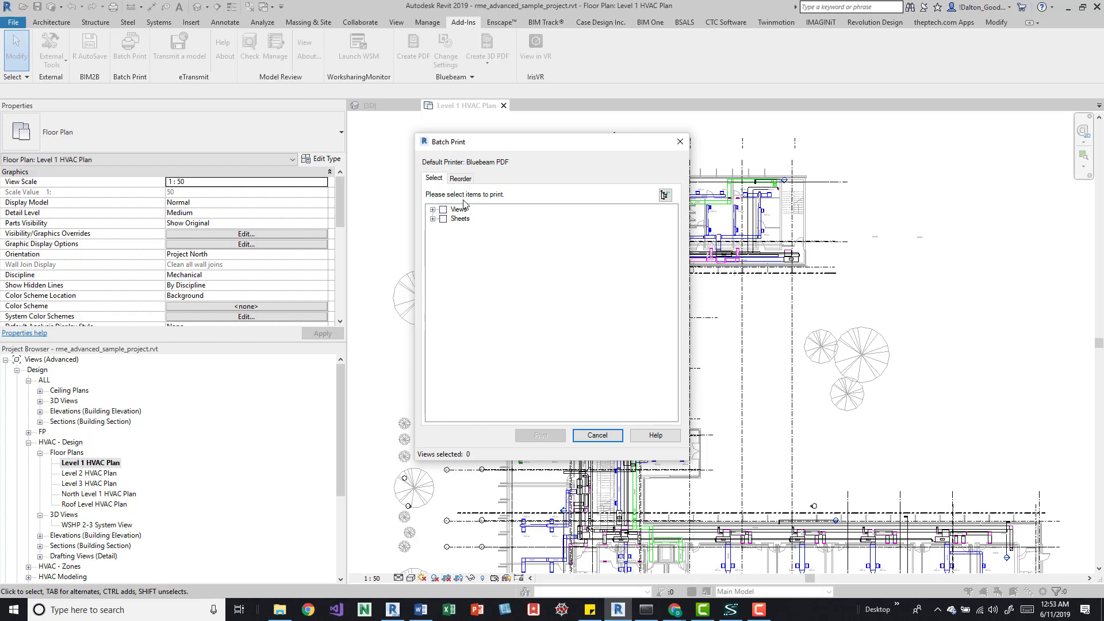
{"action": "left_click", "coordinate": [433, 209]}
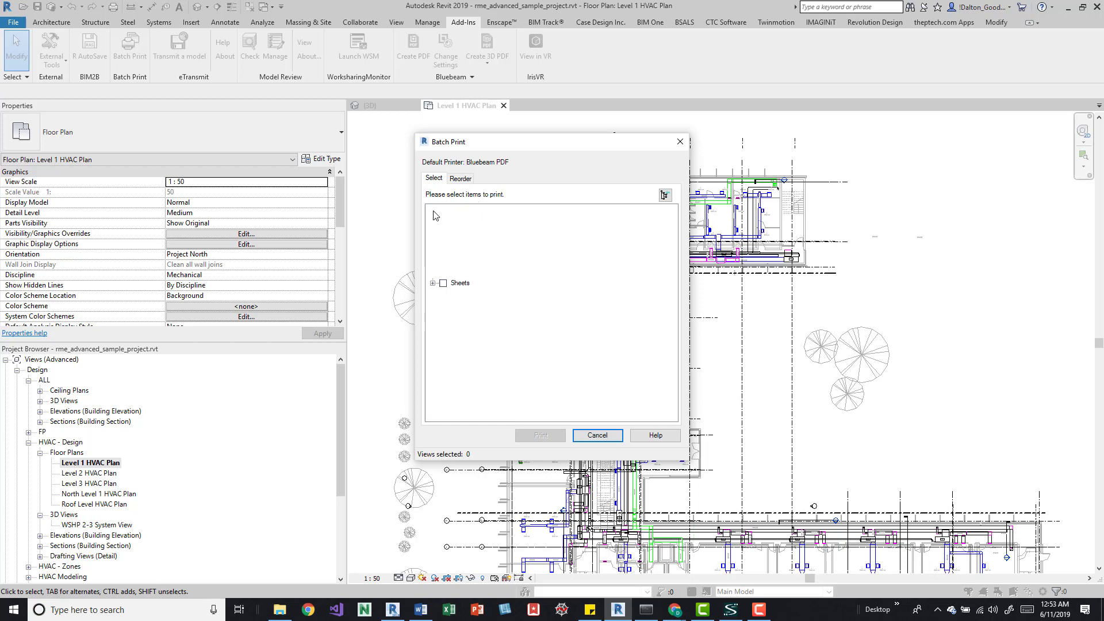
{"action": "left_click", "coordinate": [458, 221]}
{"action": "left_click", "coordinate": [454, 219]}
{"action": "left_click", "coordinate": [454, 228]}
{"action": "left_click", "coordinate": [454, 237]}
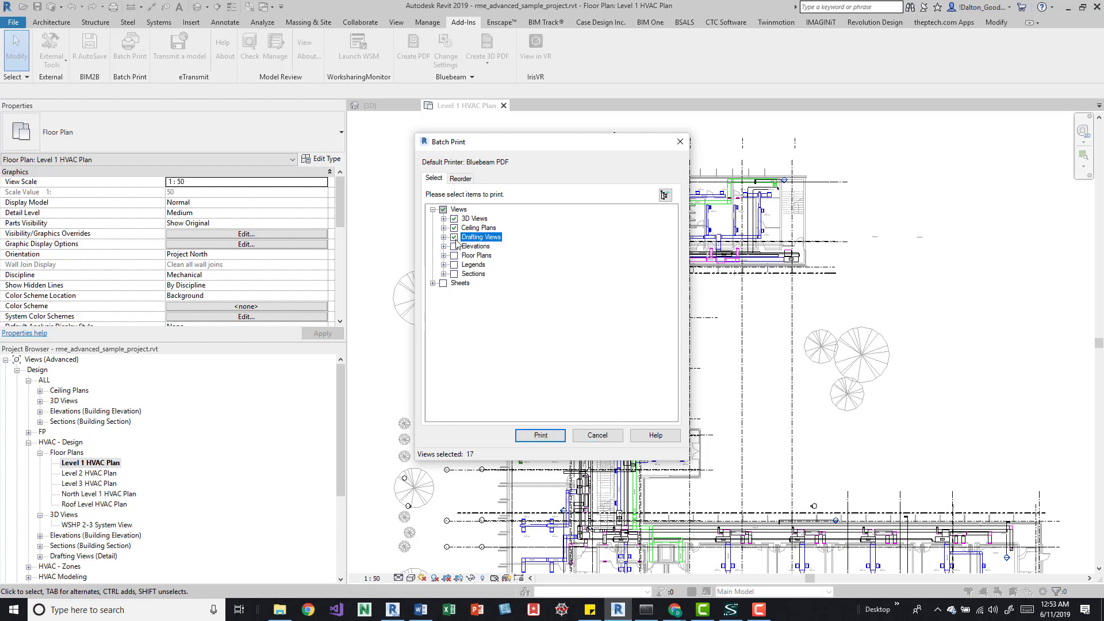
{"action": "left_click", "coordinate": [454, 246]}
Tick sheets E201, E101, M701, M601, E301, E601 and M100 individually.
{"action": "left_click", "coordinate": [433, 283]}
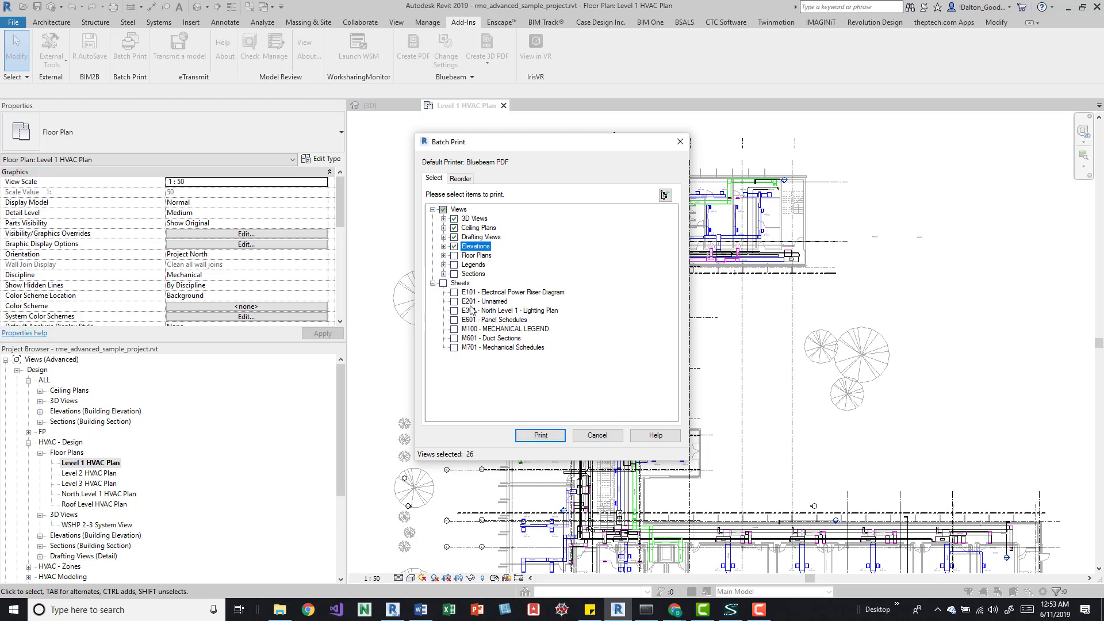
{"action": "left_click", "coordinate": [454, 301]}
{"action": "left_click", "coordinate": [454, 292]}
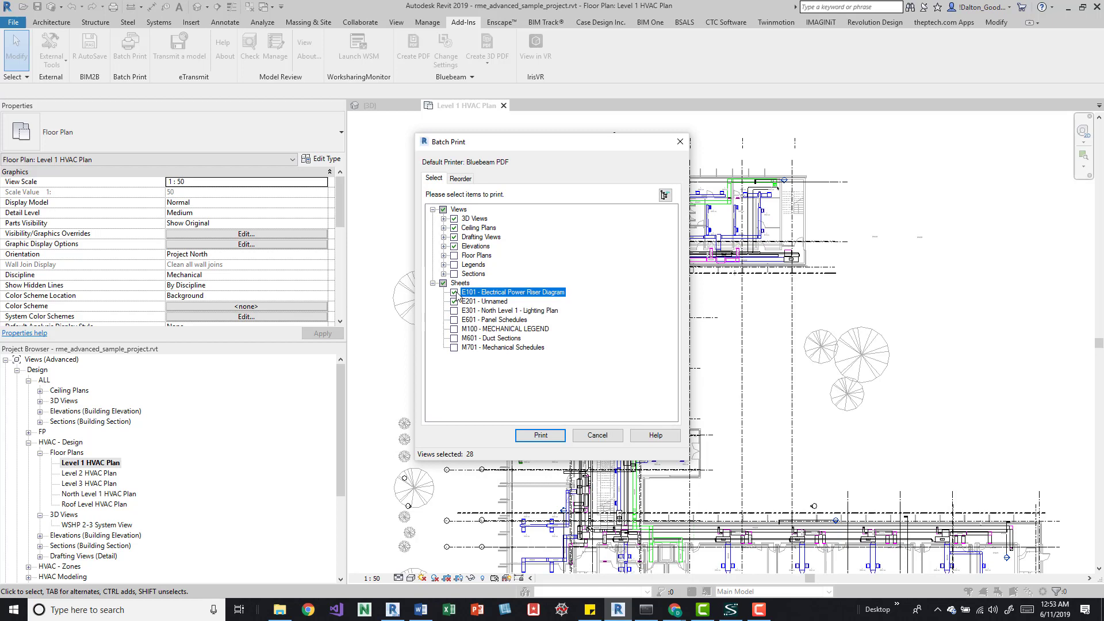
{"action": "left_click", "coordinate": [477, 348], "text": "ctrl"}
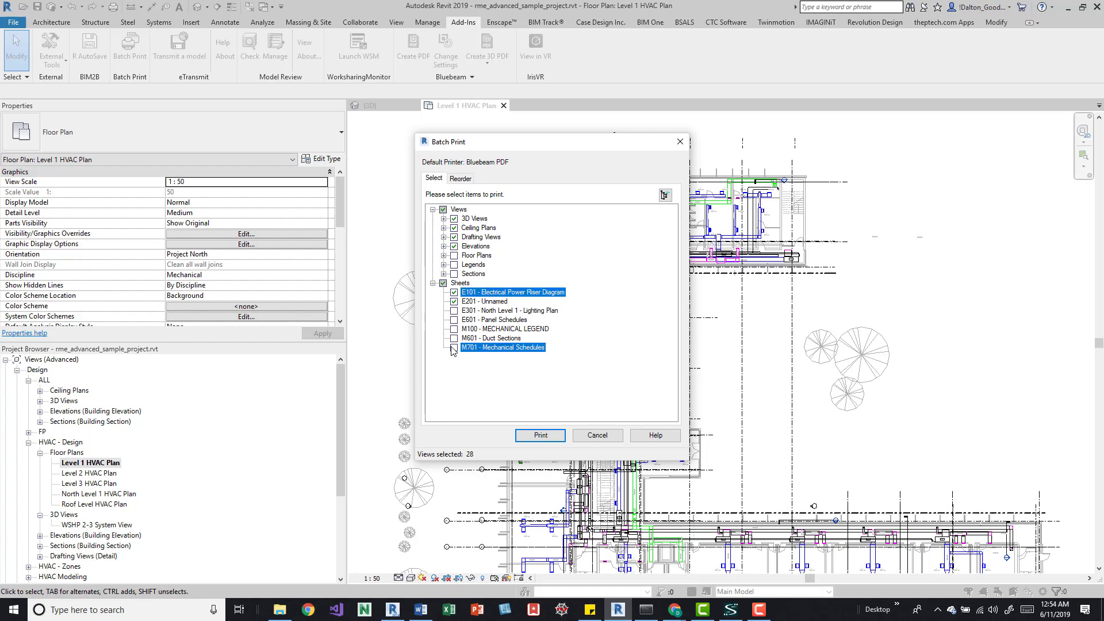
{"action": "left_click", "coordinate": [455, 347]}
{"action": "left_click", "coordinate": [454, 338]}
{"action": "left_click", "coordinate": [486, 310]}
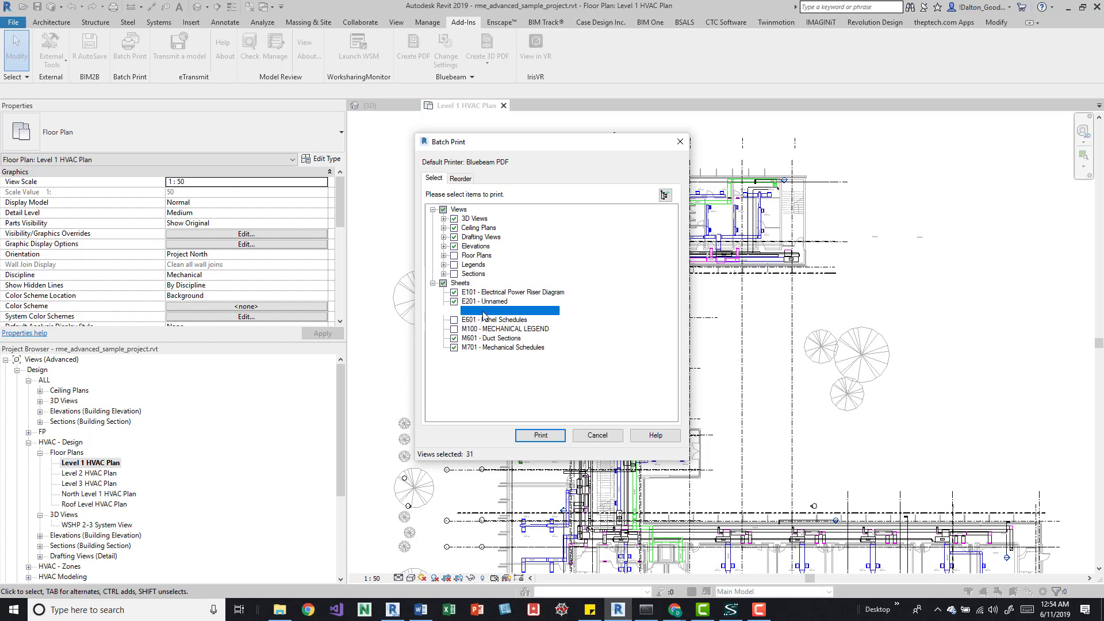
{"action": "left_click", "coordinate": [477, 330], "text": "shift"}
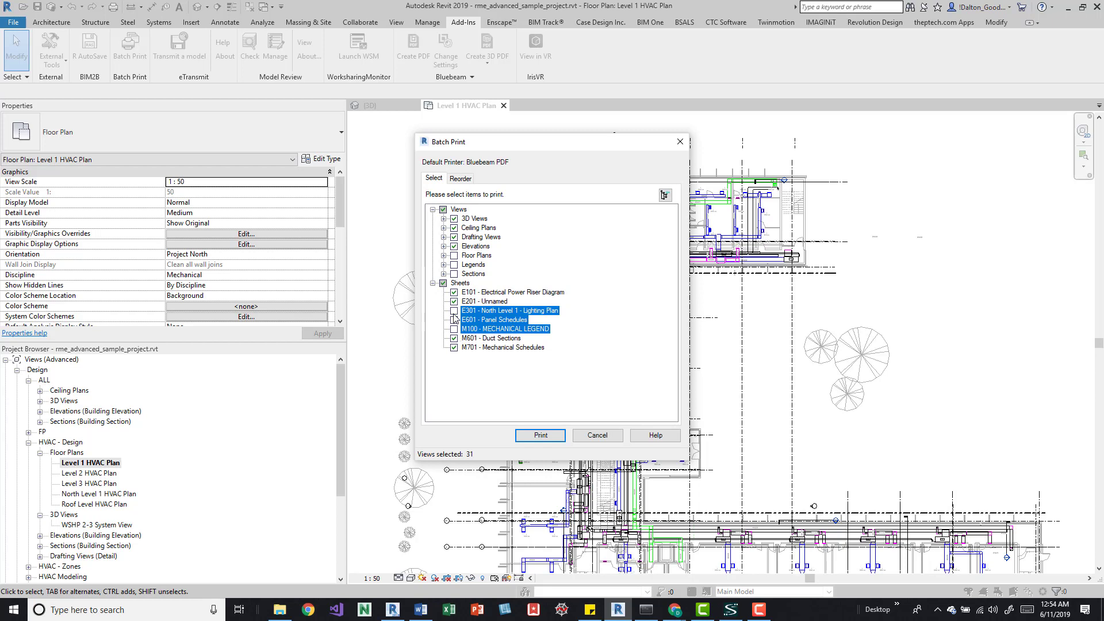
{"action": "left_click", "coordinate": [455, 310]}
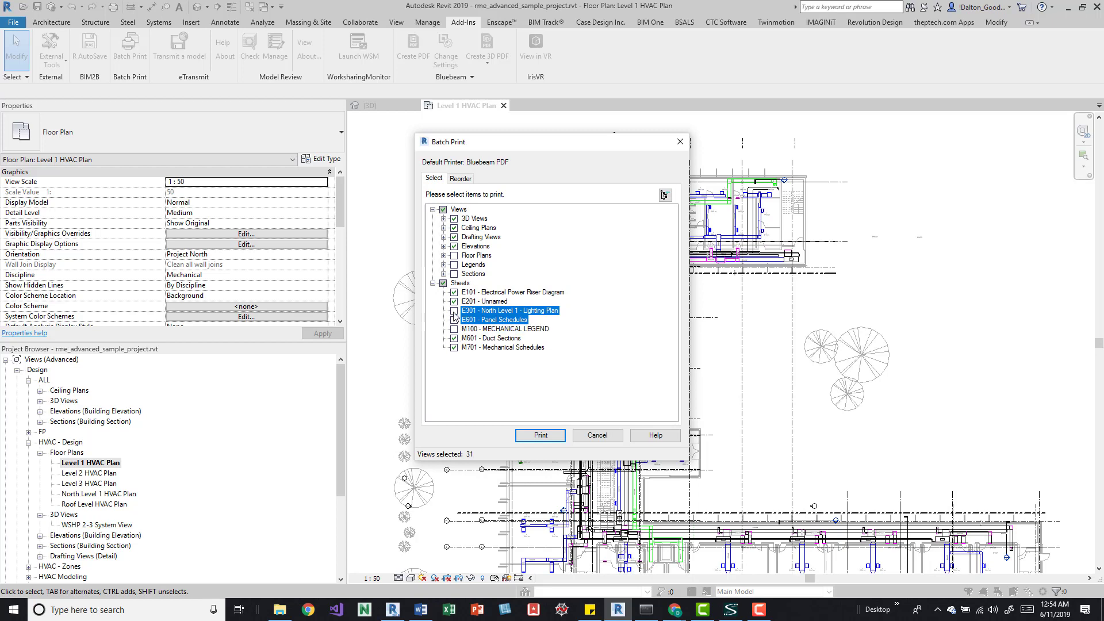
Range-select all seven sheets from E101 to M701, untick them, then tick them together.
{"action": "left_click", "coordinate": [490, 292]}
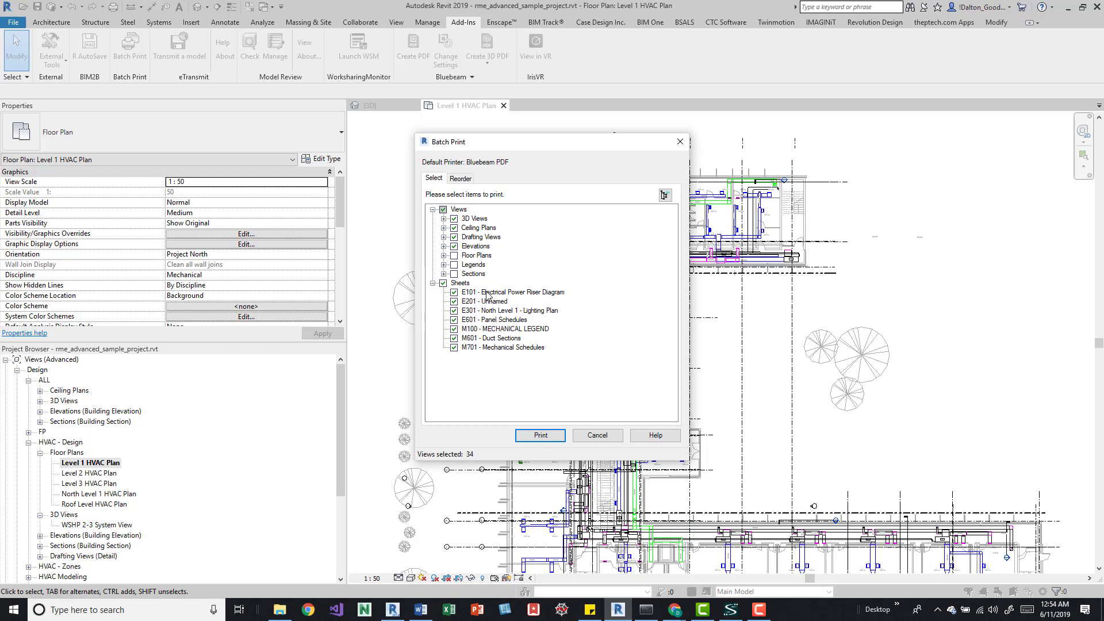
{"action": "left_click", "coordinate": [478, 348], "text": "shift"}
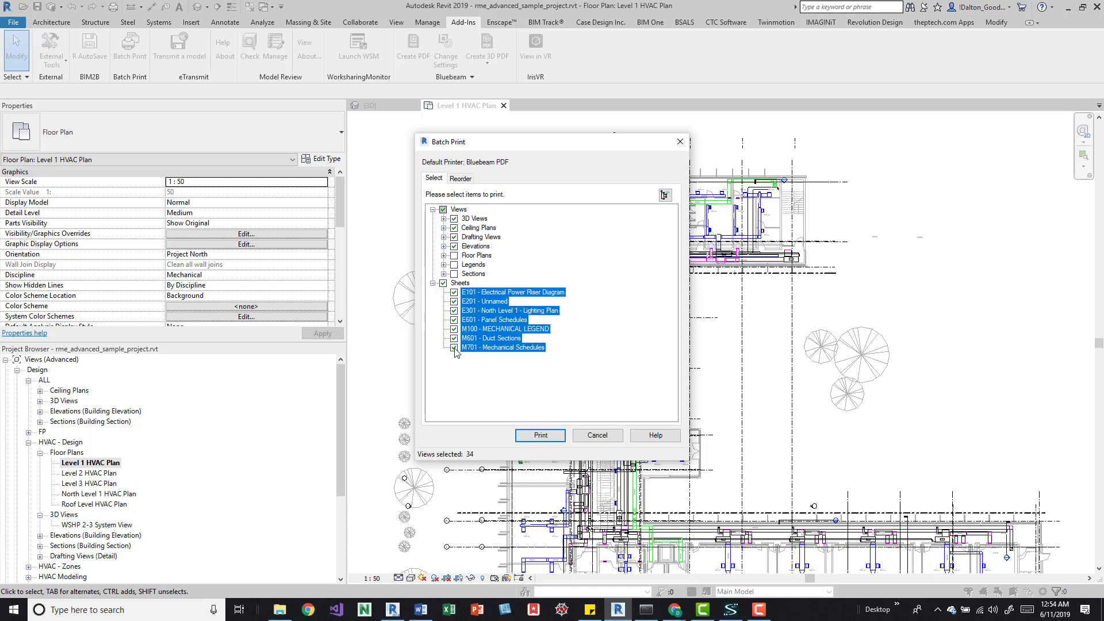
{"action": "left_click", "coordinate": [455, 348]}
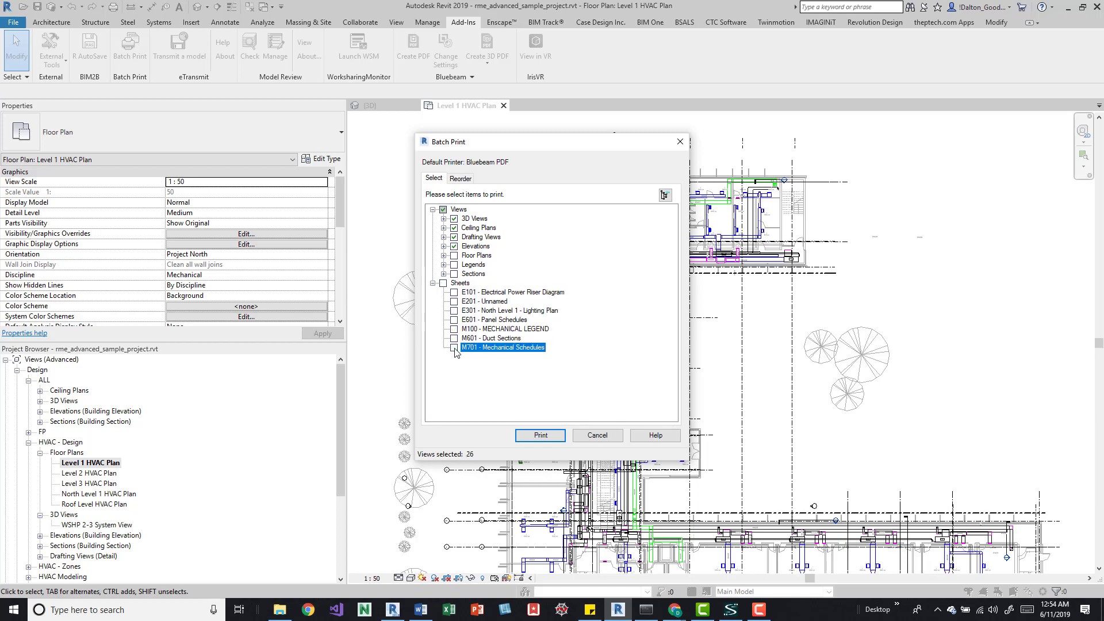
{"action": "left_click", "coordinate": [486, 292], "text": "shift"}
{"action": "left_click", "coordinate": [454, 293]}
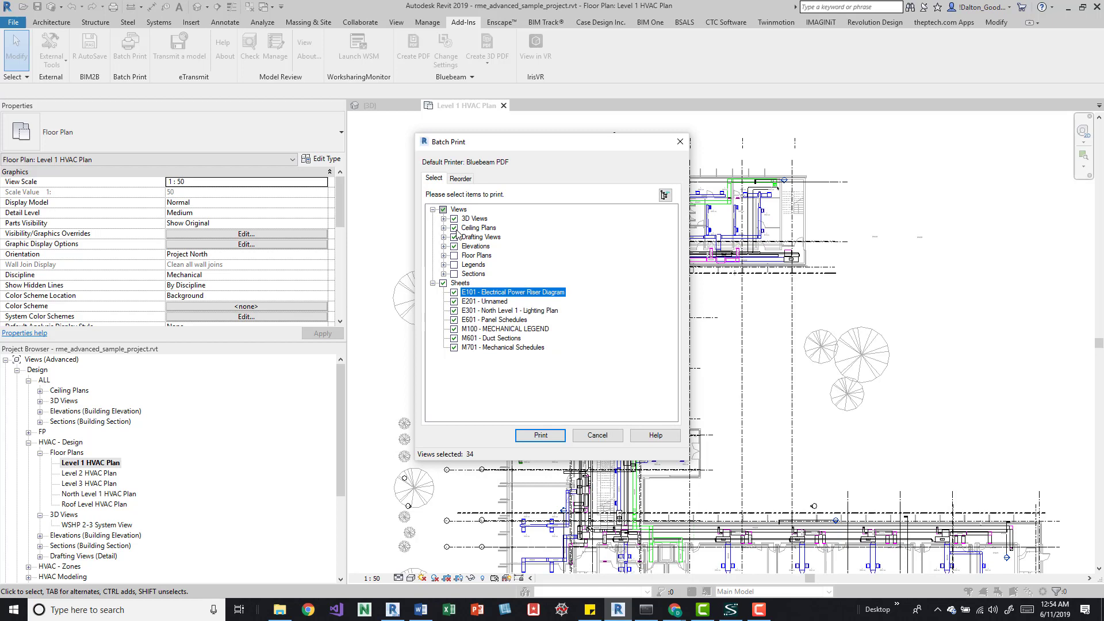
{"action": "left_click", "coordinate": [475, 246]}
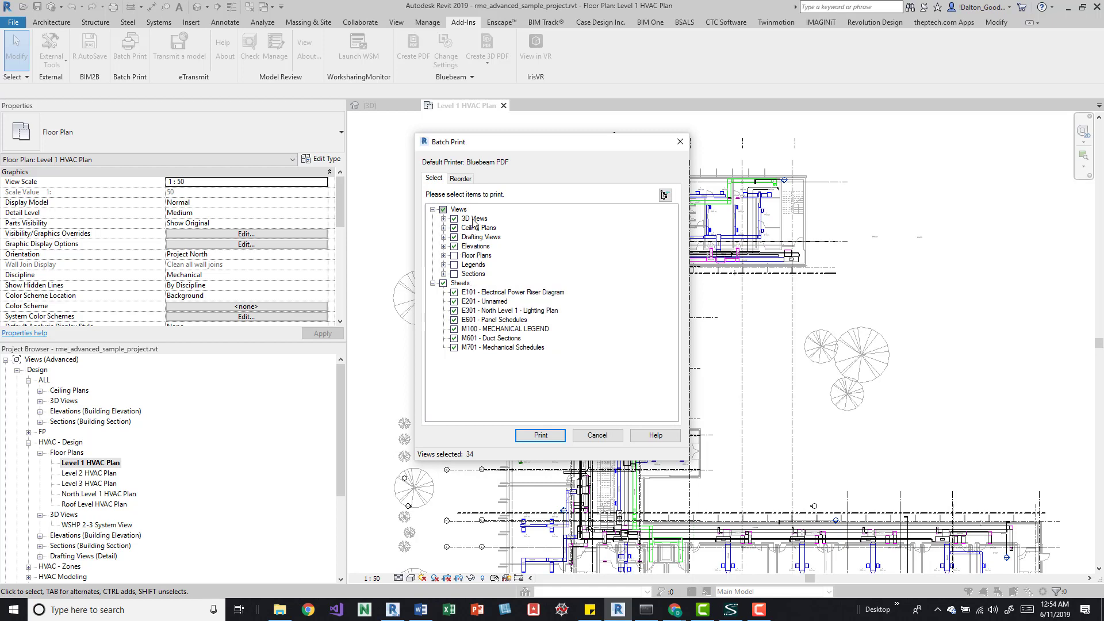
Untick the 3D Views through Elevations categories and apply Reset Selection.
{"action": "left_click", "coordinate": [475, 219], "text": "shift"}
{"action": "left_click", "coordinate": [454, 219]}
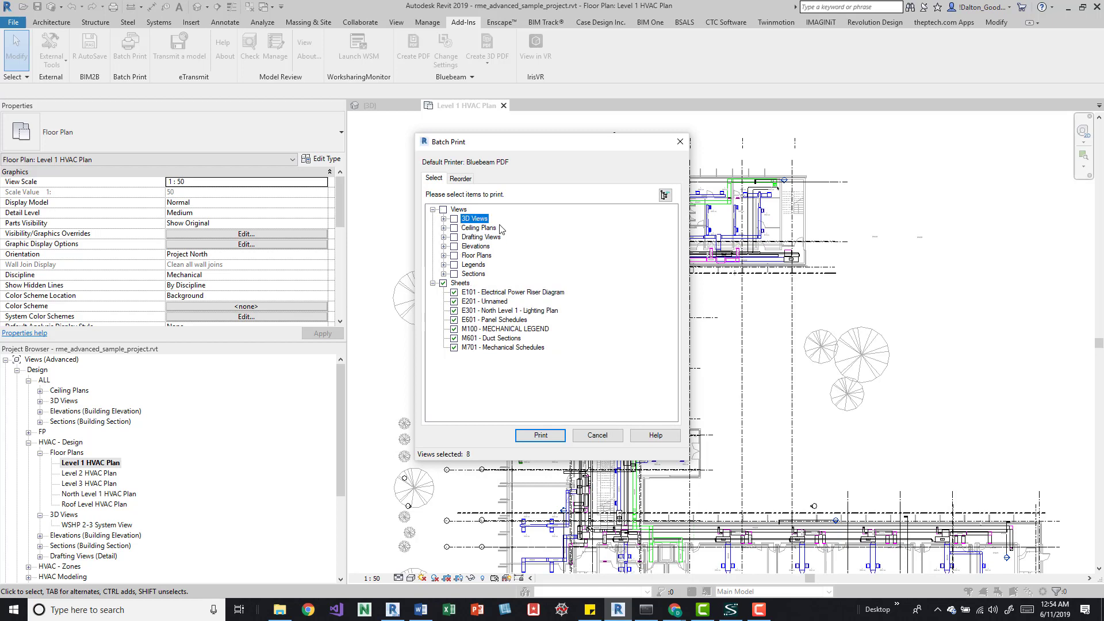
{"action": "left_click", "coordinate": [433, 210]}
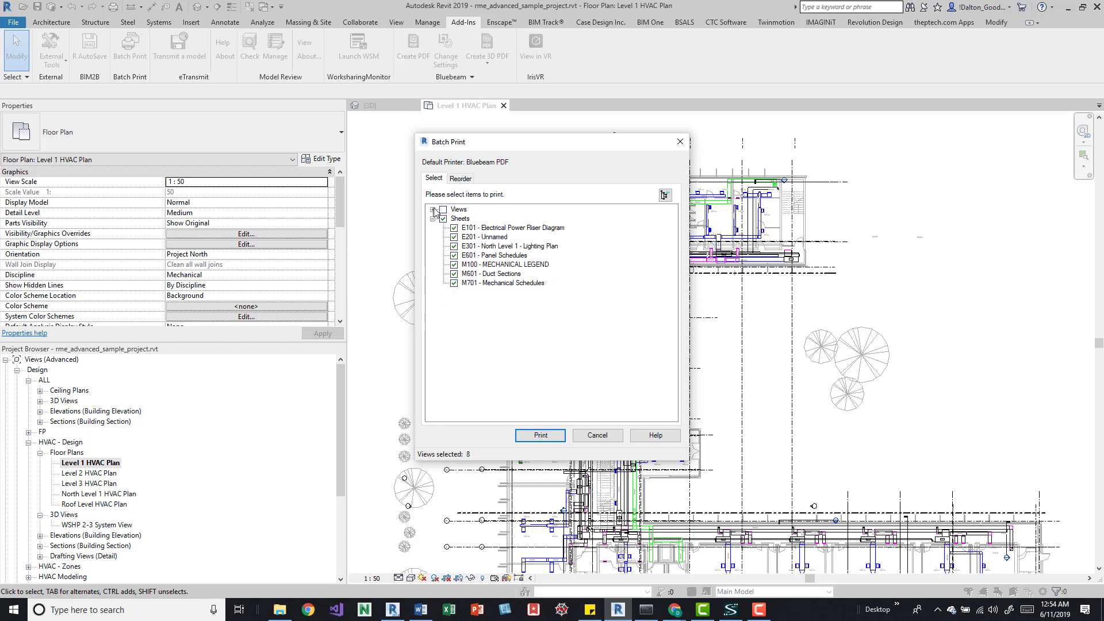
{"action": "left_click", "coordinate": [665, 196]}
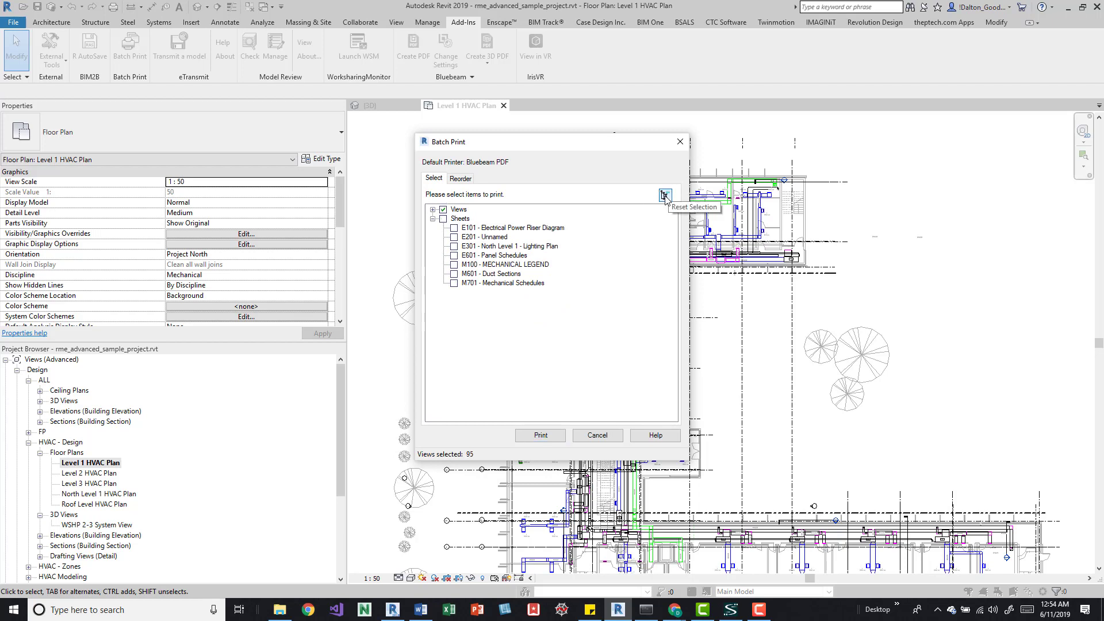
{"action": "left_click", "coordinate": [434, 210]}
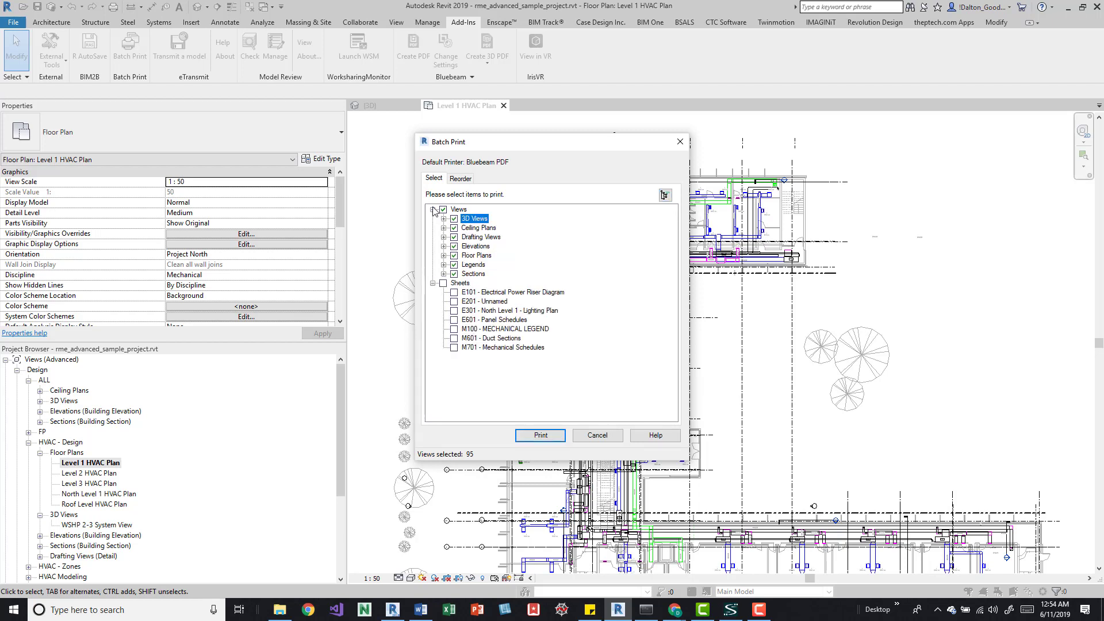
{"action": "left_click", "coordinate": [666, 196]}
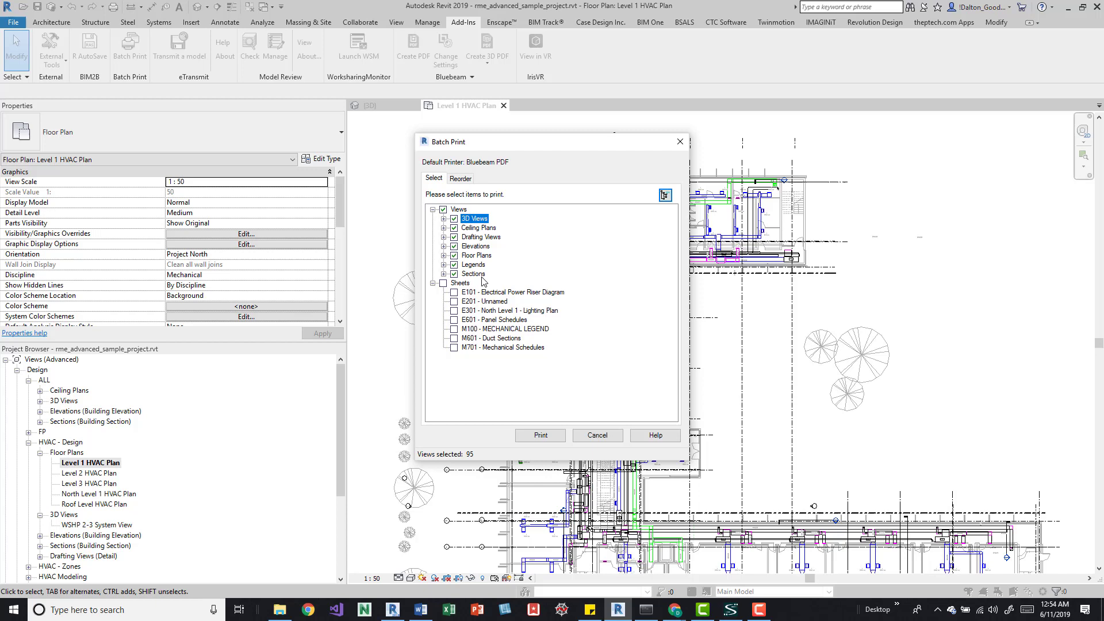
Untick every view category from 3D Views to Sections and tick sheets E101 to M701.
{"action": "left_click", "coordinate": [476, 274]}
{"action": "left_click", "coordinate": [459, 211]}
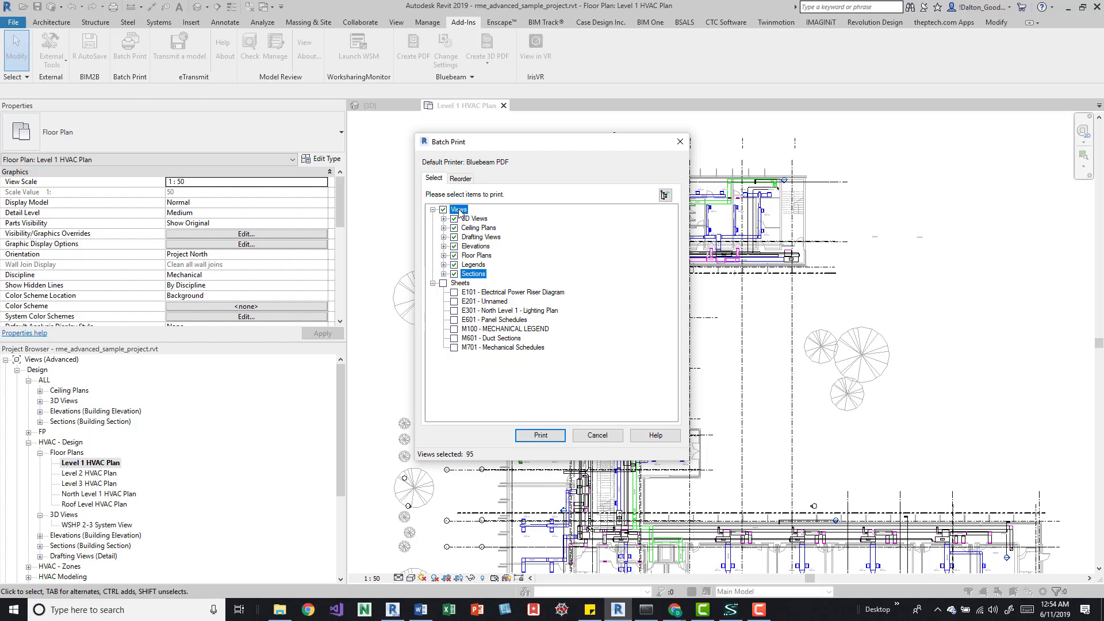
{"action": "left_click", "coordinate": [476, 220]}
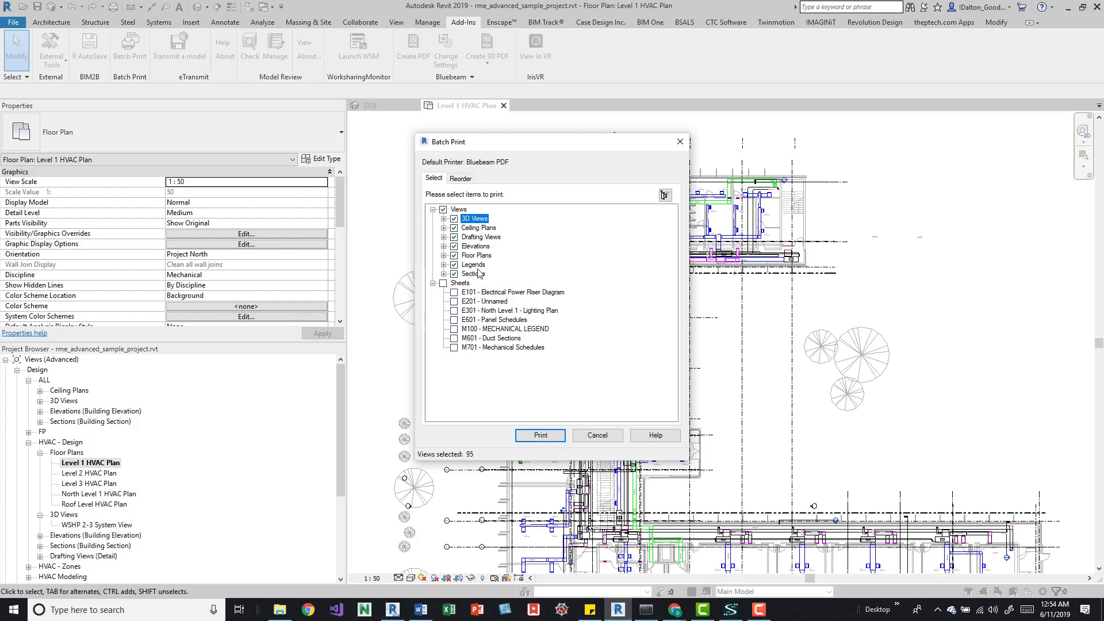
{"action": "left_click", "coordinate": [479, 274], "text": "shift"}
{"action": "left_click", "coordinate": [454, 274]}
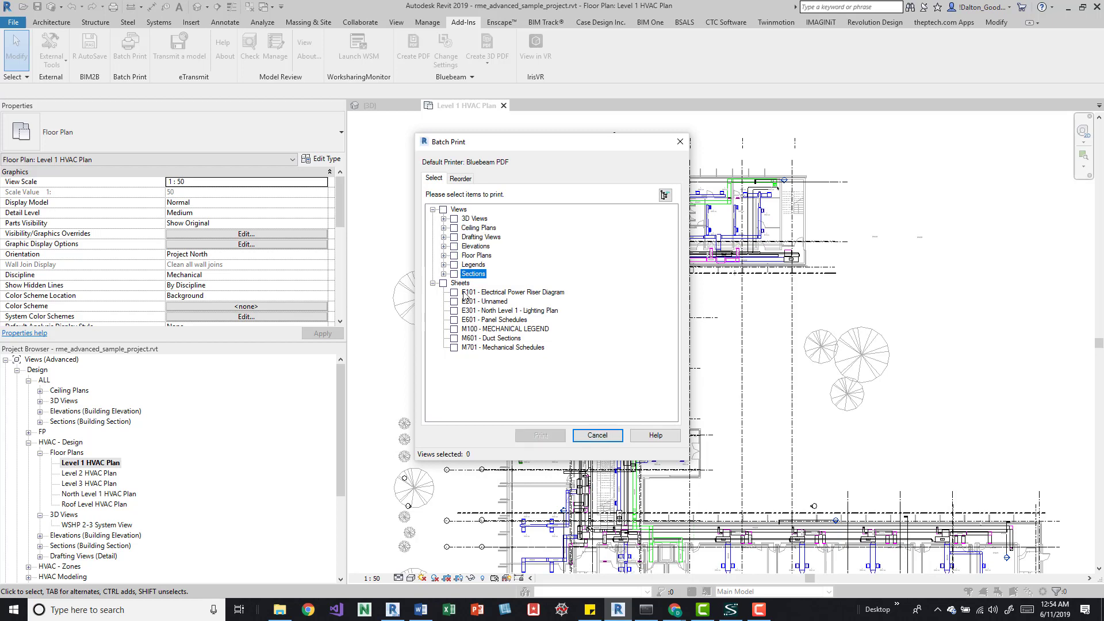
{"action": "left_click", "coordinate": [454, 292]}
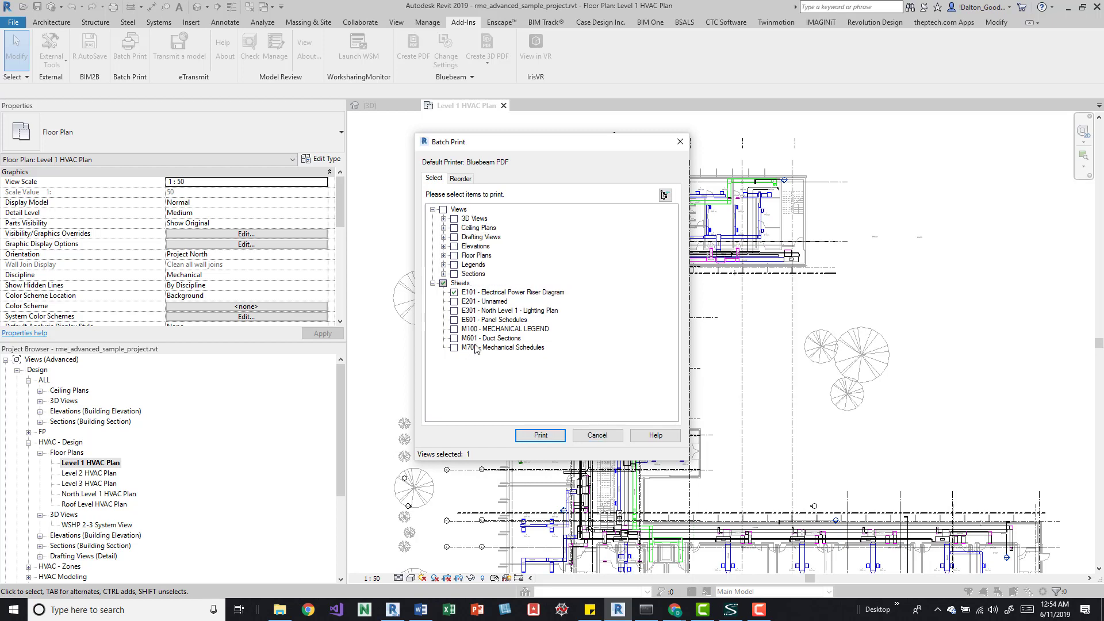
{"action": "left_click", "coordinate": [457, 348], "text": "shift"}
{"action": "left_click", "coordinate": [456, 348]}
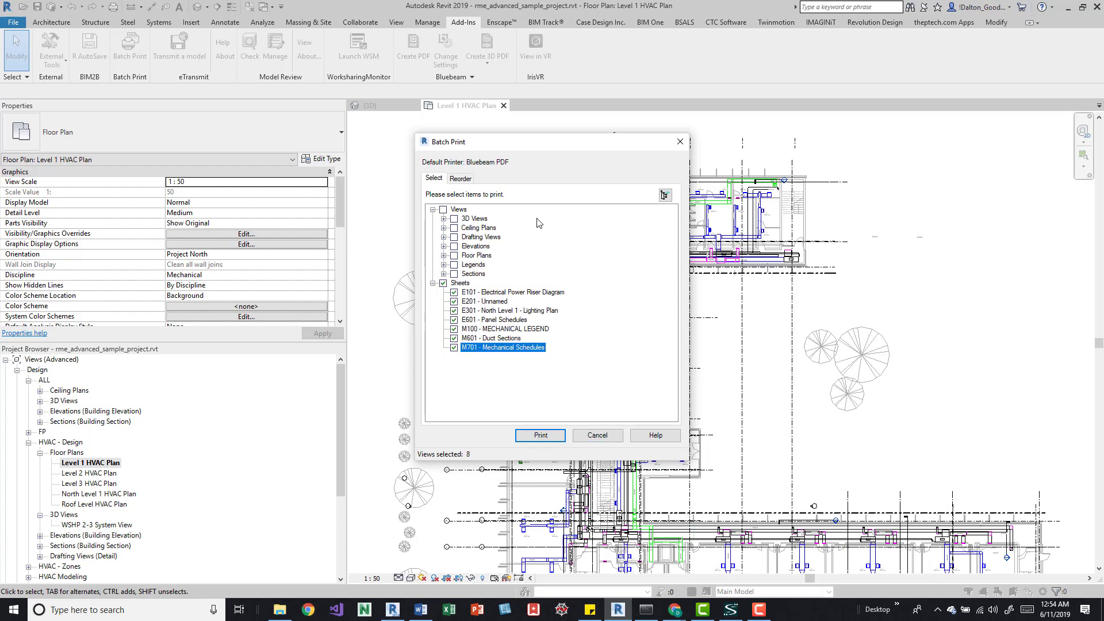
After several resets, uncheck Views and check Sheets, leaving 7 selected.
{"action": "left_click", "coordinate": [443, 210]}
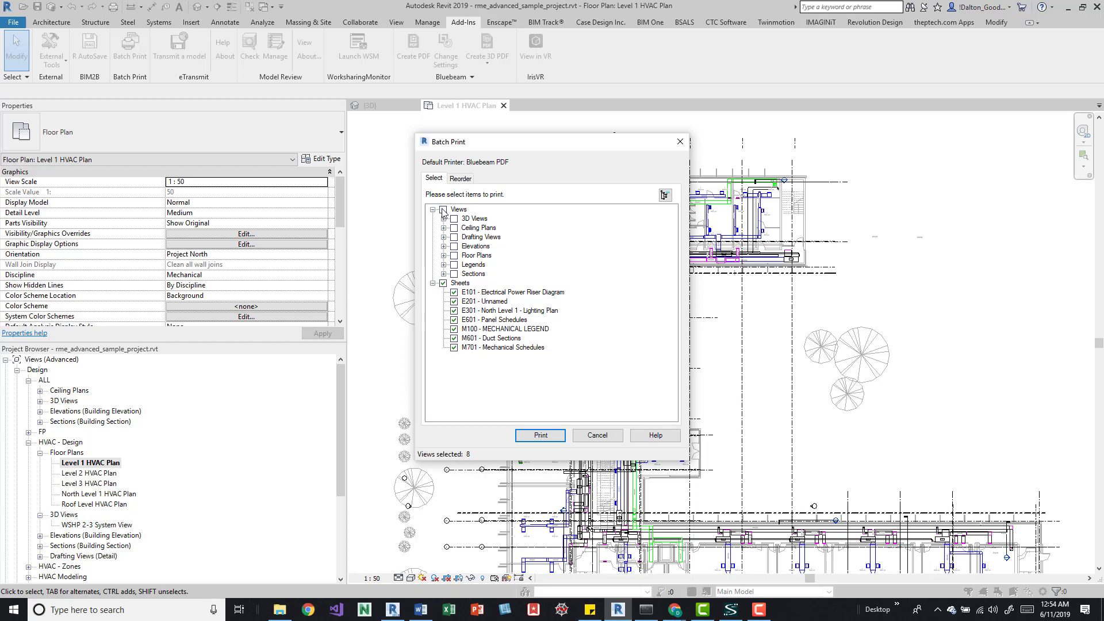
{"action": "left_click", "coordinate": [665, 196]}
{"action": "left_click", "coordinate": [665, 196]}
{"action": "left_click", "coordinate": [665, 195]}
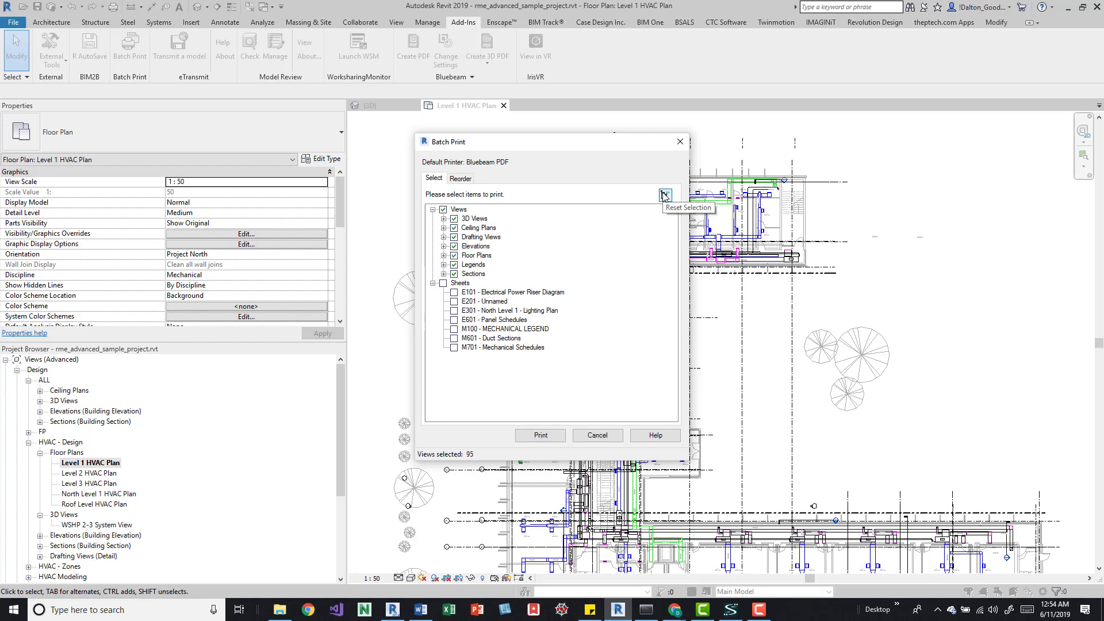
{"action": "left_click", "coordinate": [444, 210]}
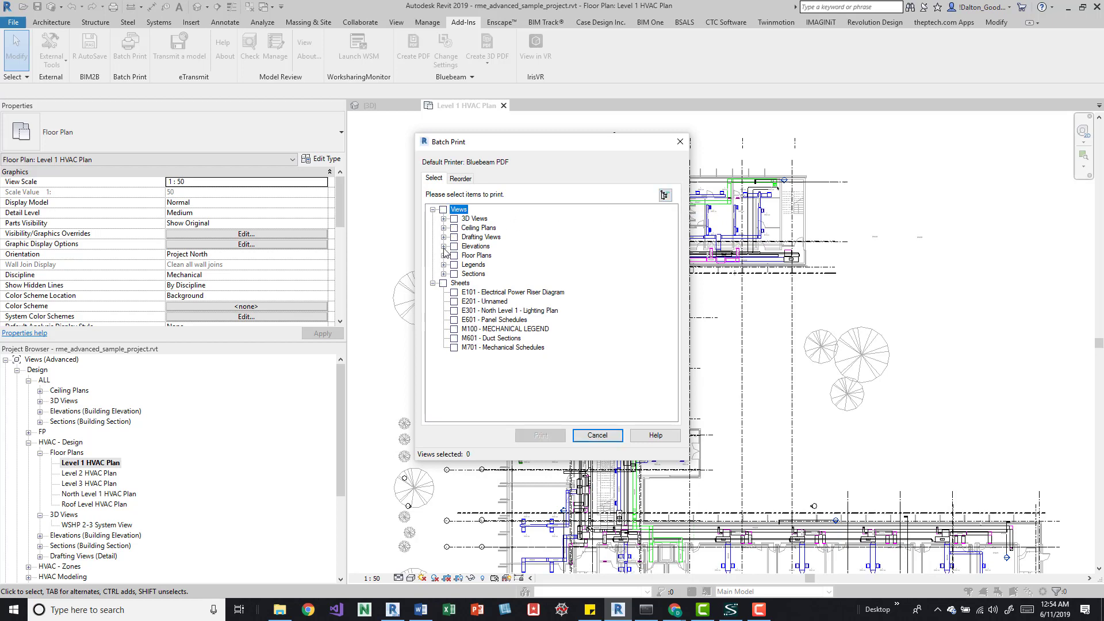
{"action": "left_click", "coordinate": [444, 284]}
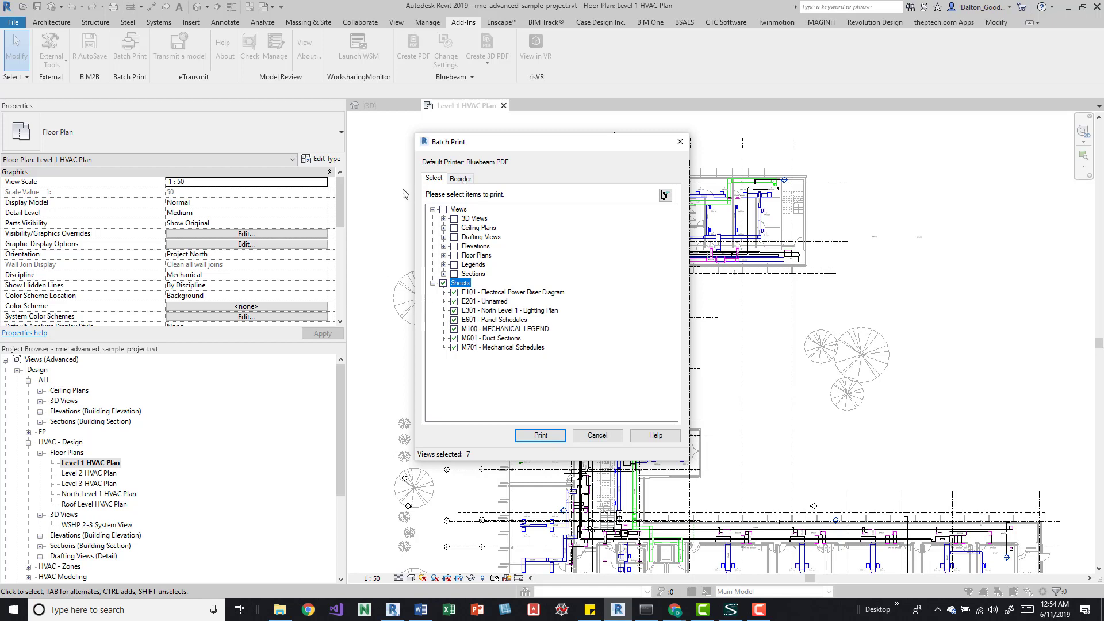
On the Reorder tab, move M100 - MECHANICAL LEGEND up three places.
{"action": "left_click", "coordinate": [469, 180]}
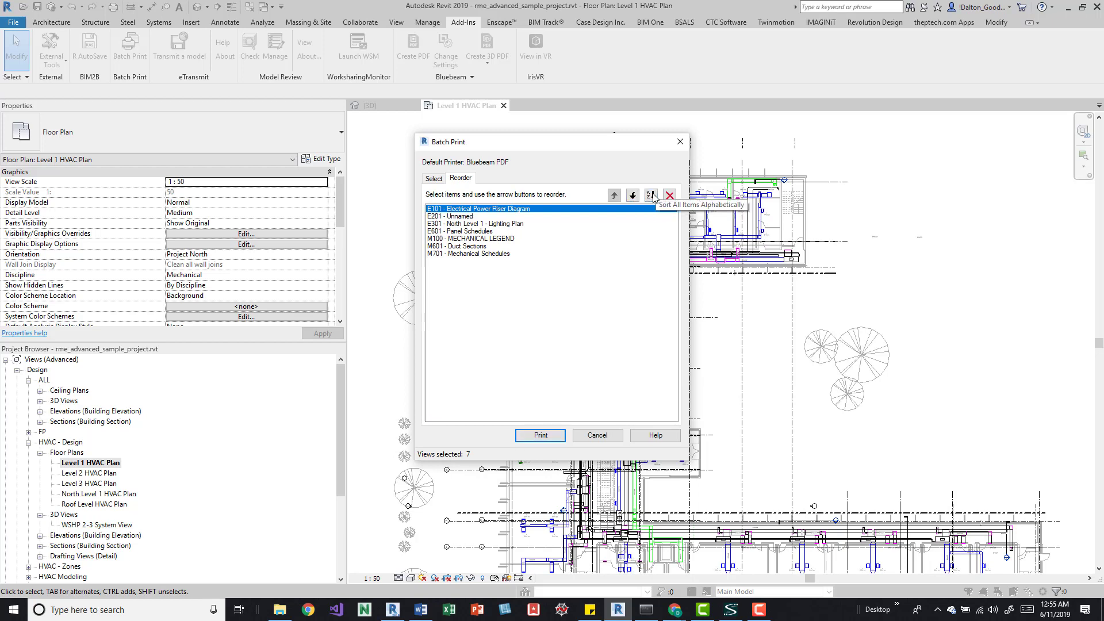
{"action": "left_click", "coordinate": [467, 217]}
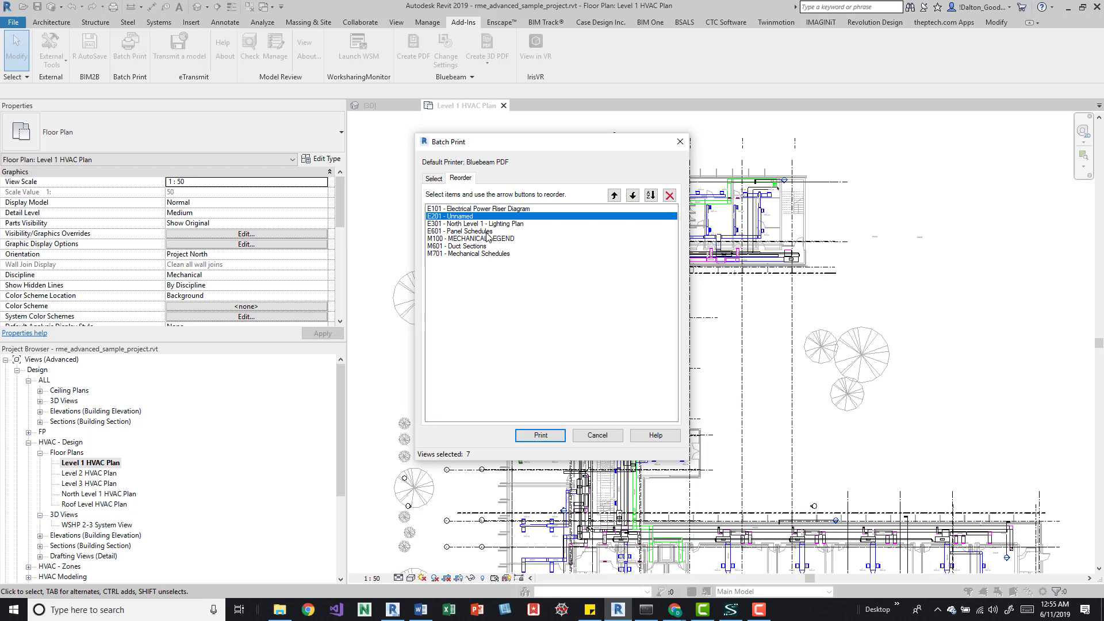
{"action": "left_click", "coordinate": [451, 240]}
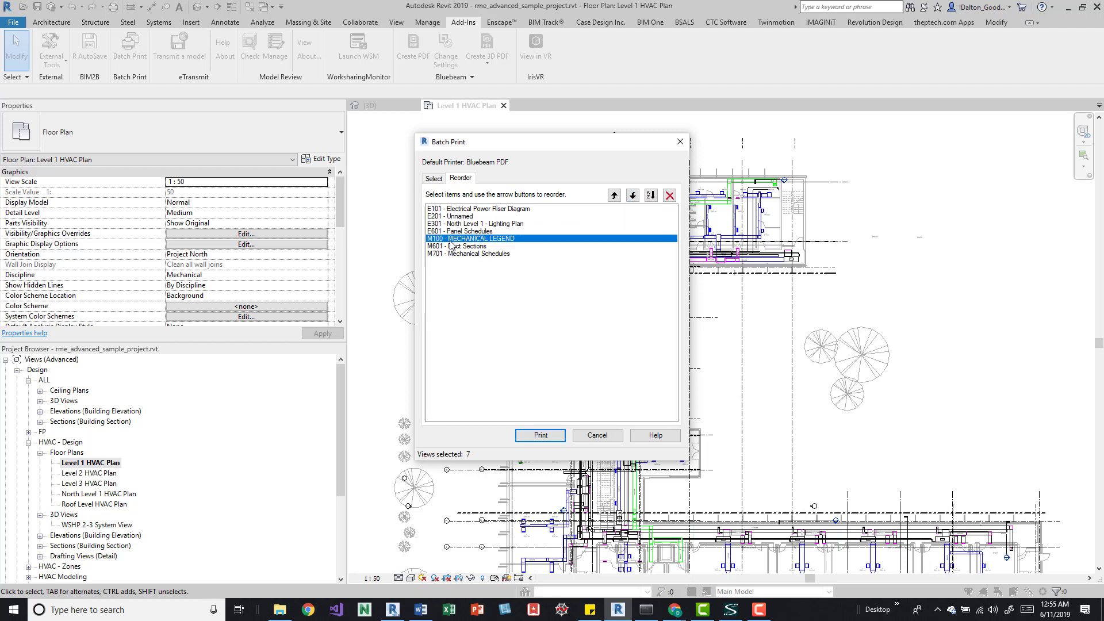
{"action": "left_click", "coordinate": [615, 196]}
{"action": "left_click", "coordinate": [614, 195]}
{"action": "left_click", "coordinate": [615, 196]}
Move M601 - Duct Sections, then M701 - Mechanical Schedules, up until M701 is first.
{"action": "left_click", "coordinate": [615, 196]}
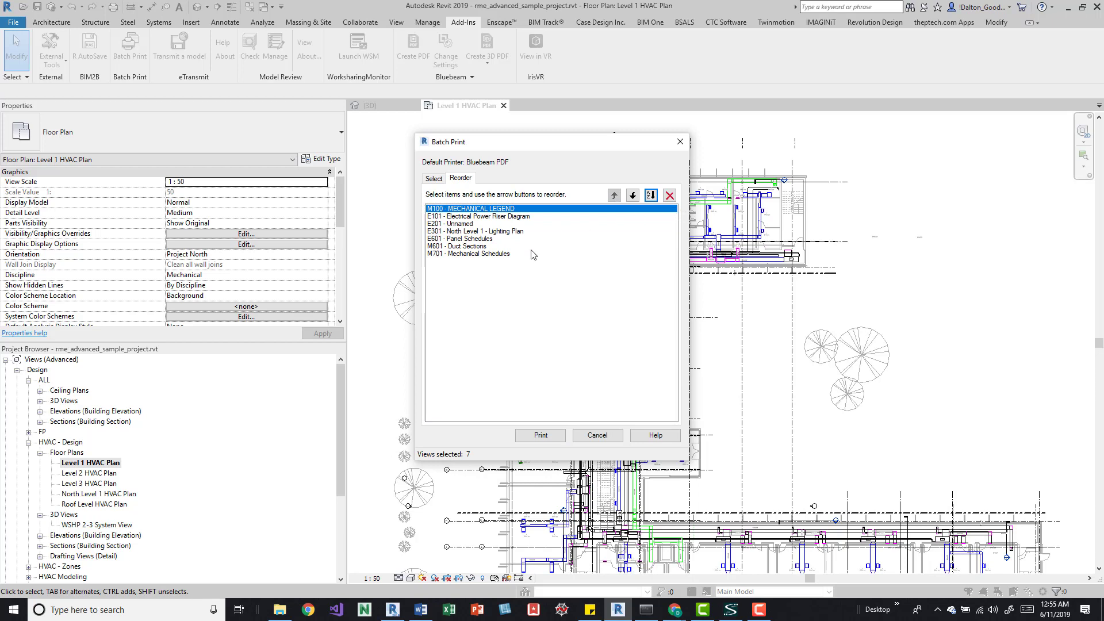
{"action": "left_click", "coordinate": [467, 246]}
{"action": "left_click", "coordinate": [614, 195]}
{"action": "left_click", "coordinate": [615, 195]}
{"action": "left_click", "coordinate": [614, 195]}
{"action": "left_click", "coordinate": [614, 196]}
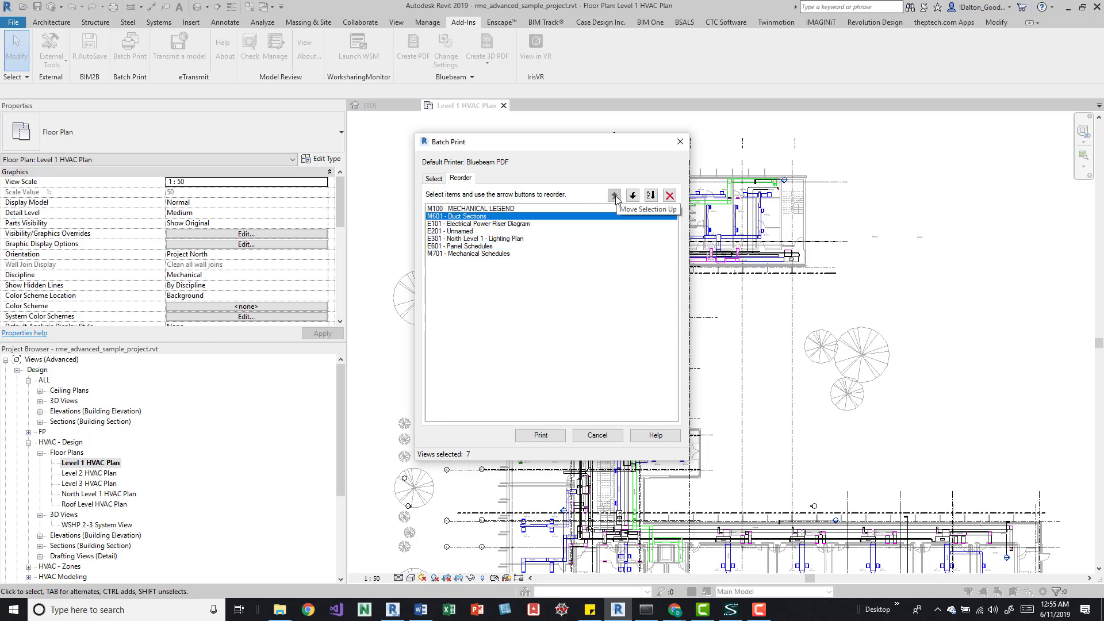
{"action": "left_click", "coordinate": [614, 195]}
{"action": "left_click", "coordinate": [452, 254]}
{"action": "left_click", "coordinate": [613, 196]}
{"action": "left_click", "coordinate": [613, 196]}
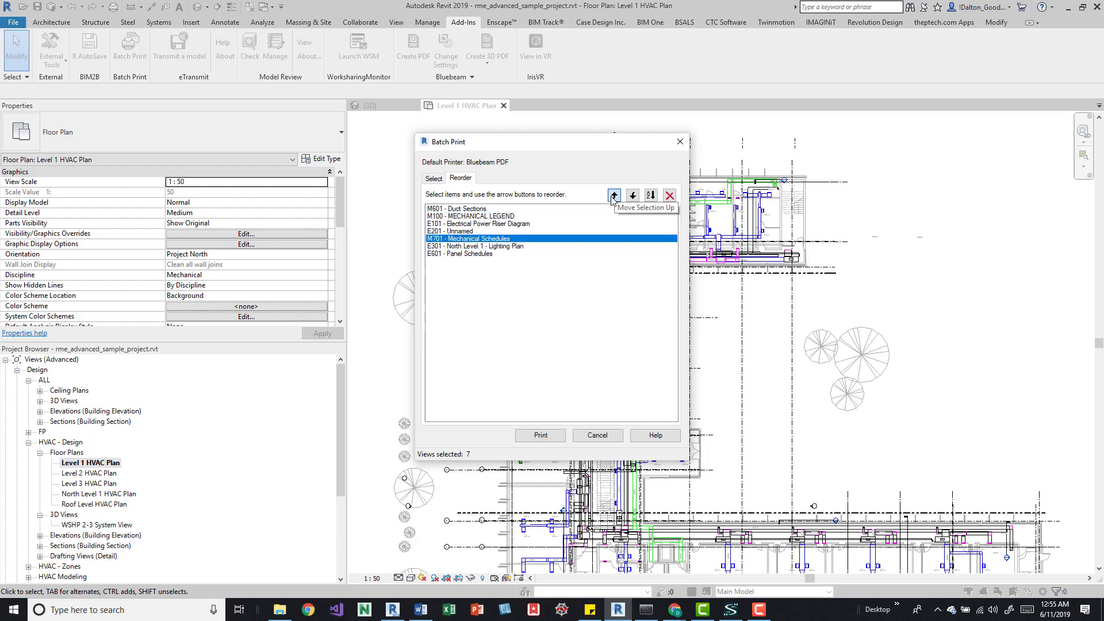
{"action": "left_click", "coordinate": [613, 196]}
{"action": "left_click", "coordinate": [613, 196]}
{"action": "left_click", "coordinate": [613, 196]}
{"action": "left_click", "coordinate": [613, 197]}
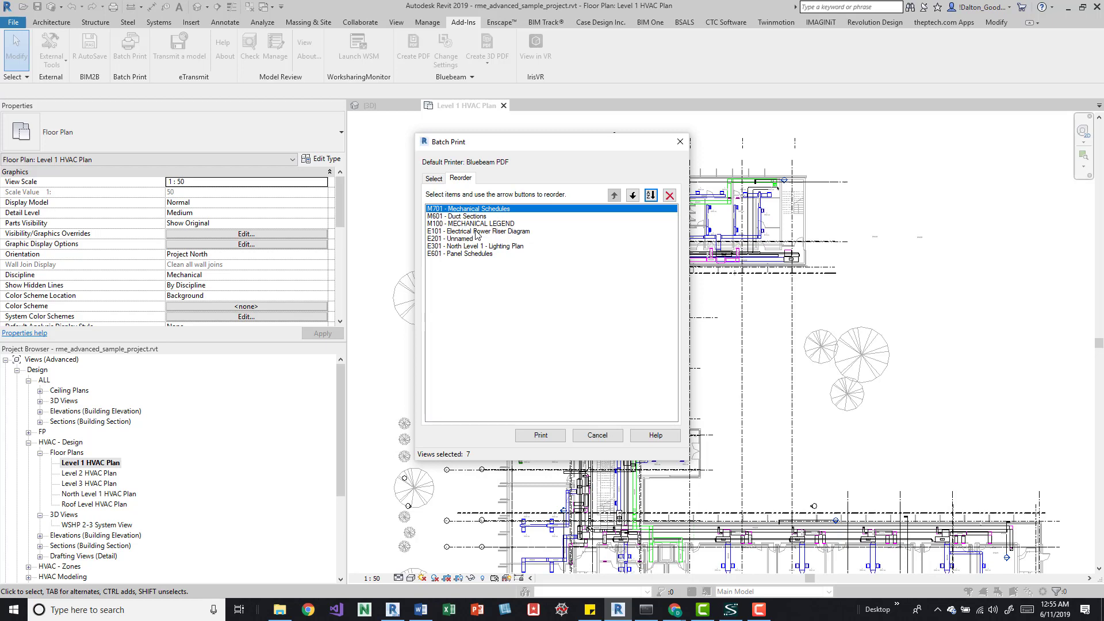
Print the reordered sheets, then reopen Batch Print and dismiss the no-views-selected warning.
{"action": "left_click", "coordinate": [550, 439]}
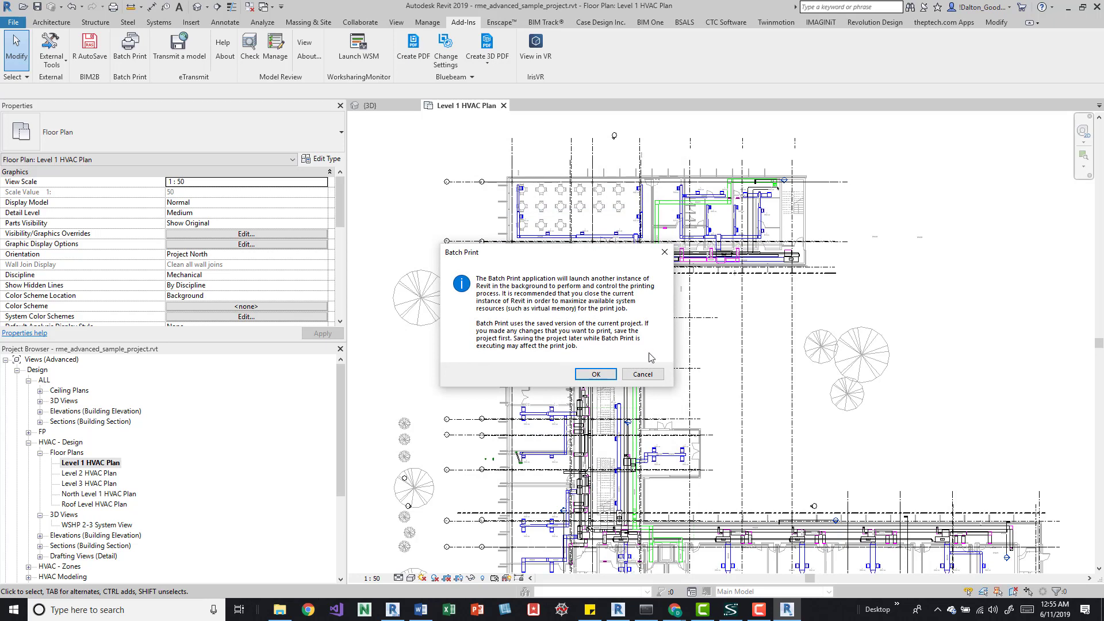
{"action": "left_click", "coordinate": [587, 375]}
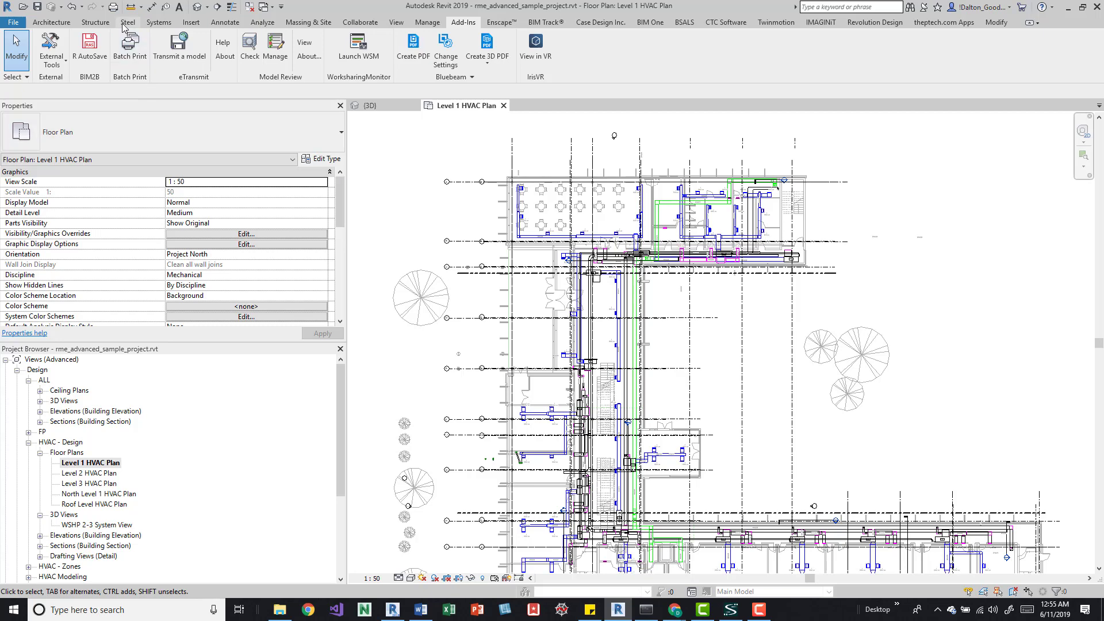
{"action": "left_click", "coordinate": [130, 48]}
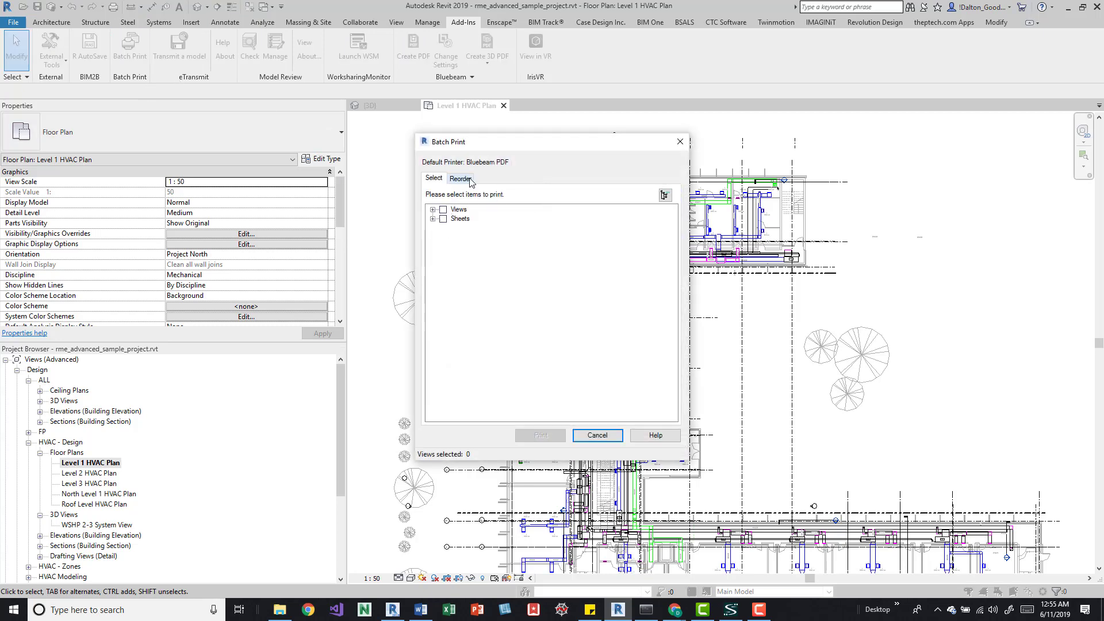
{"action": "left_click", "coordinate": [463, 178]}
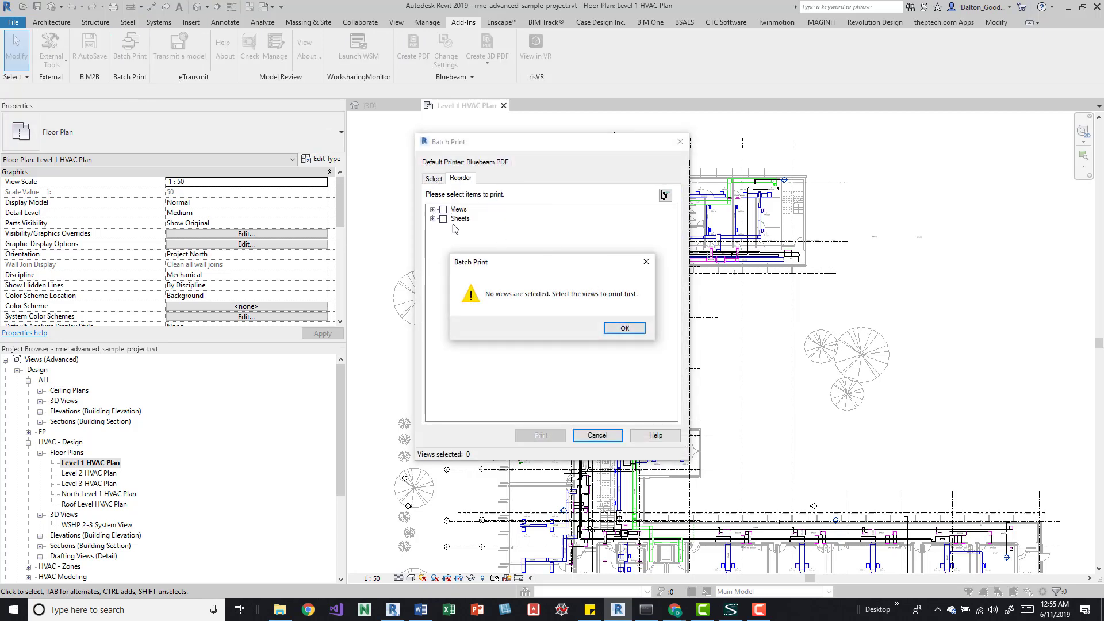
{"action": "left_click", "coordinate": [624, 328]}
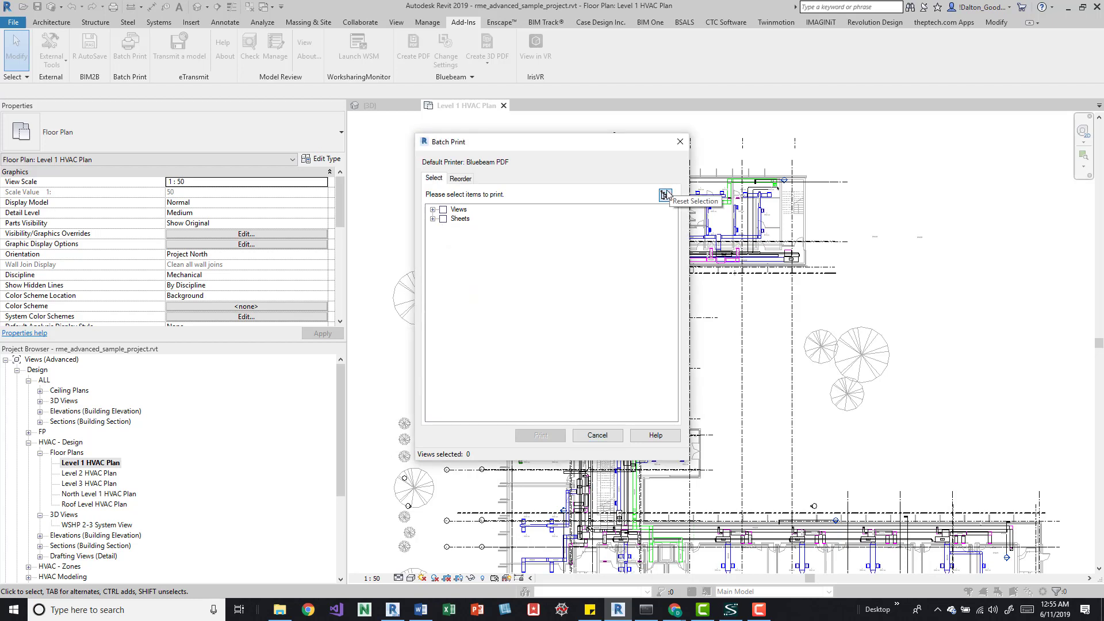
Recheck Sheets, confirm M701 still leads the Reorder list, and close Batch Print.
{"action": "left_click", "coordinate": [443, 219]}
{"action": "left_click", "coordinate": [432, 219]}
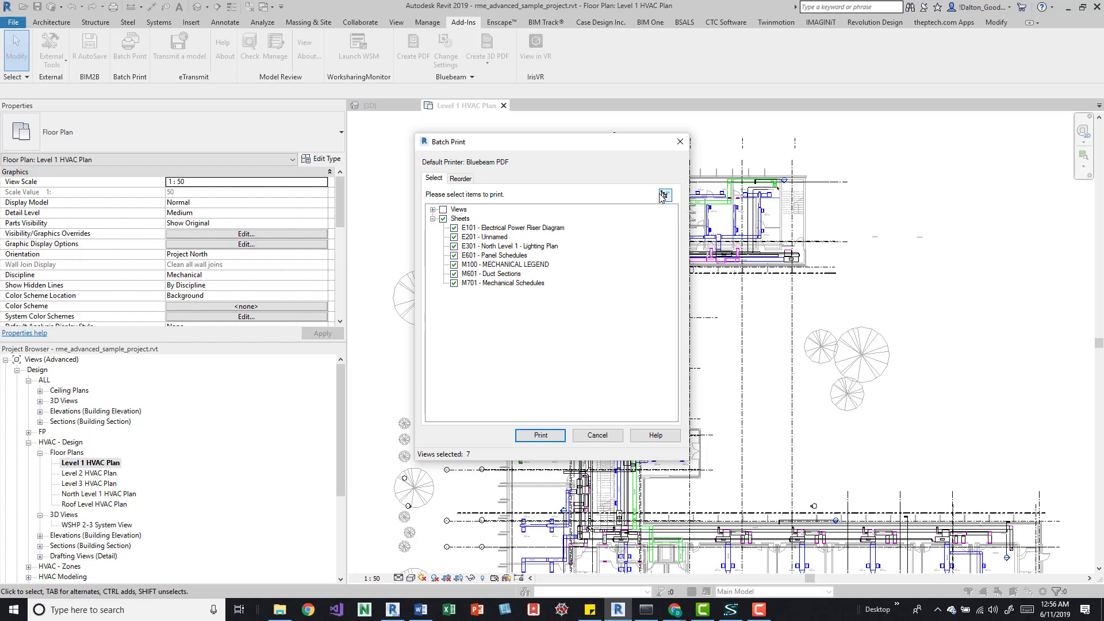
{"action": "left_click", "coordinate": [463, 180]}
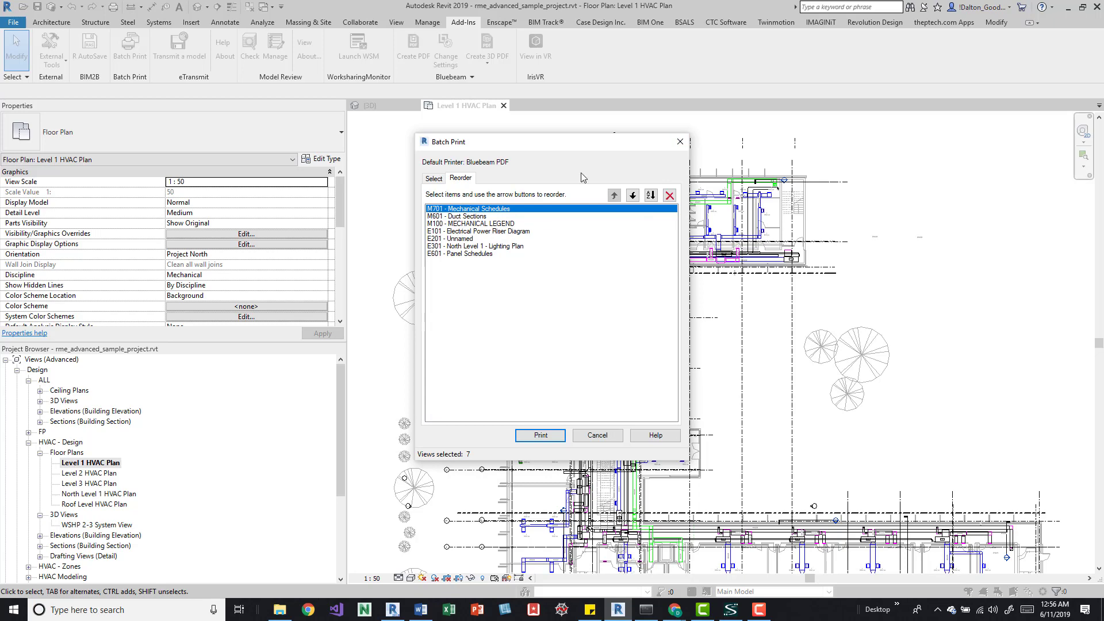
{"action": "left_click", "coordinate": [680, 142]}
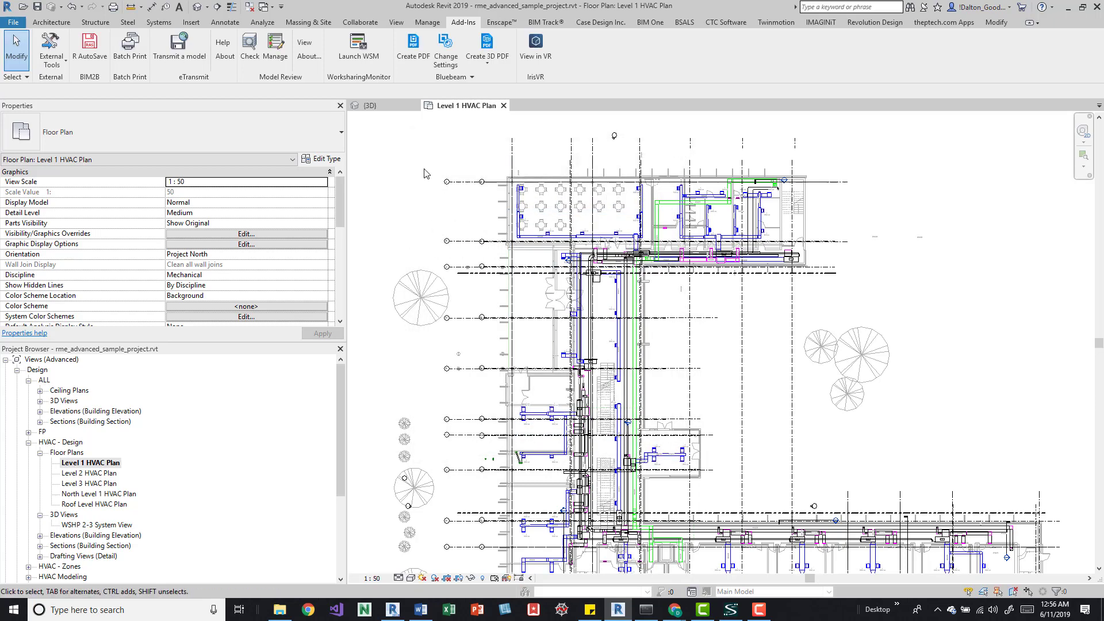
{"action": "key", "text": "ctrl+p"}
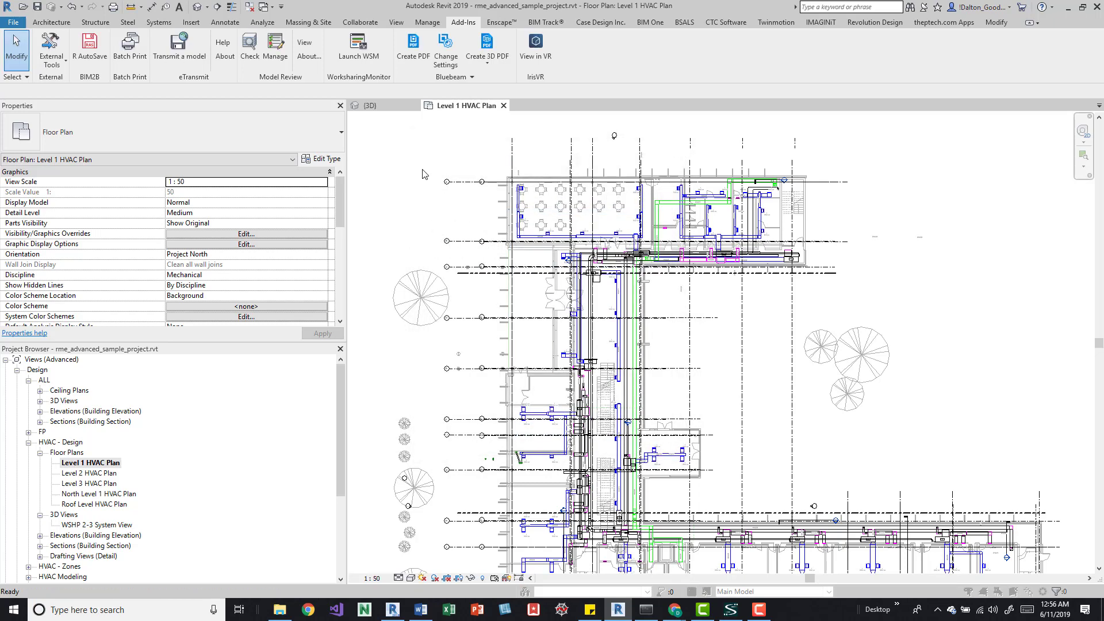
{"action": "left_click", "coordinate": [435, 405]}
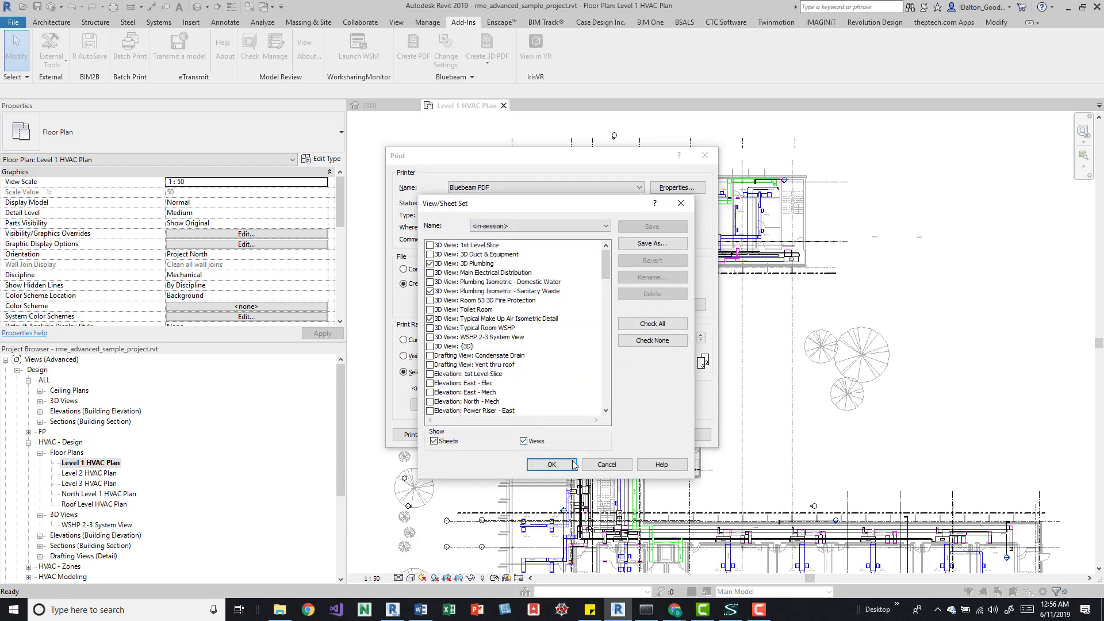
{"action": "left_click", "coordinate": [558, 465]}
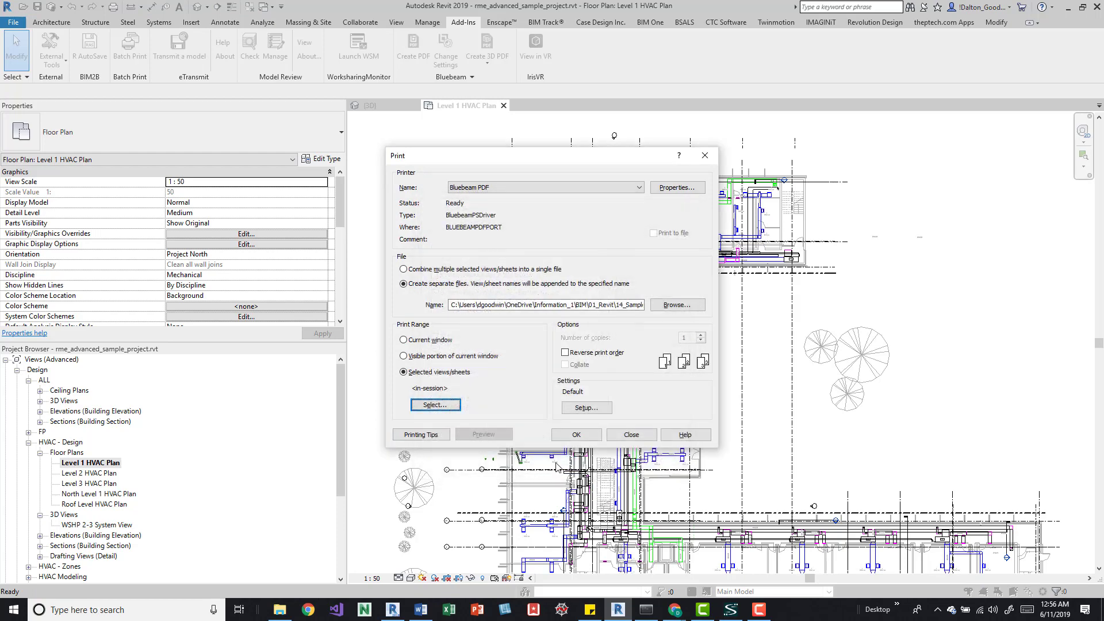
{"action": "left_click", "coordinate": [565, 353]}
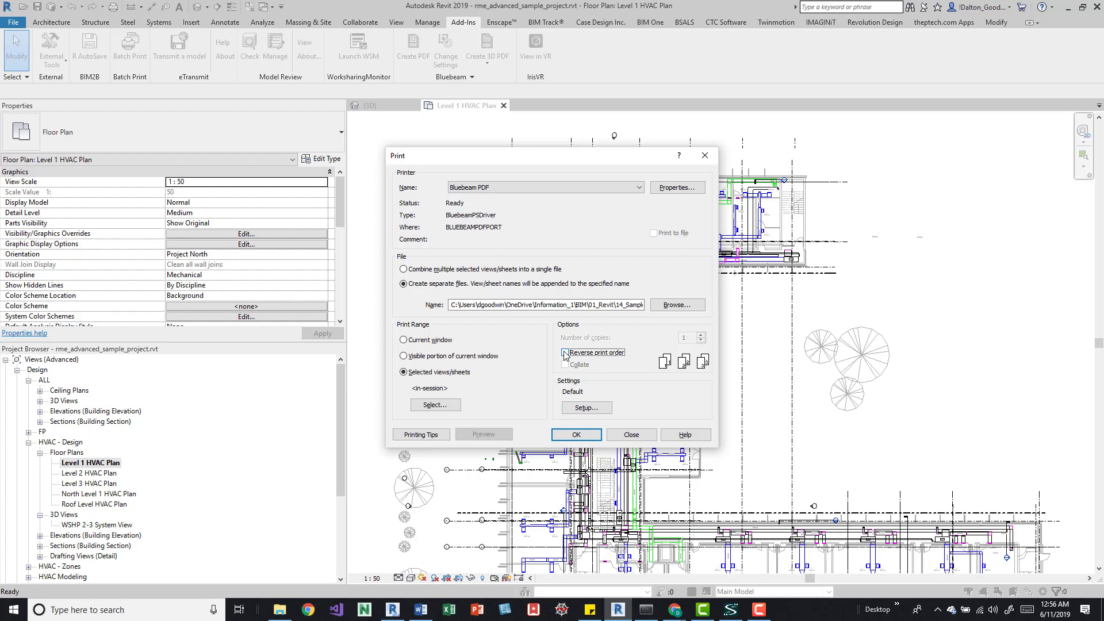
{"action": "left_click", "coordinate": [565, 352]}
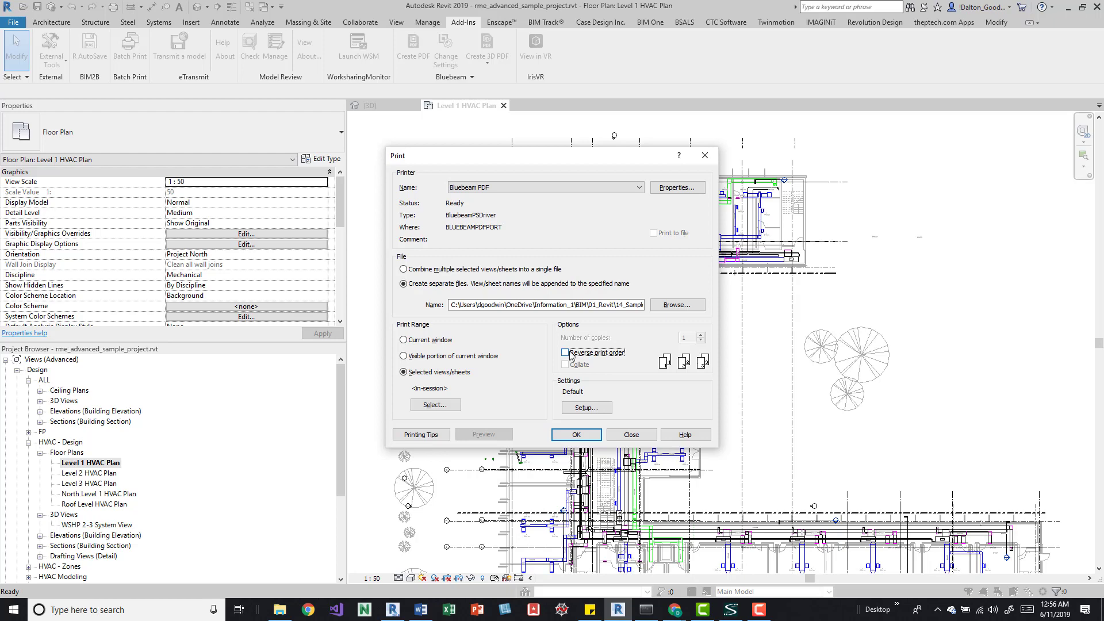
{"action": "left_click", "coordinate": [706, 155]}
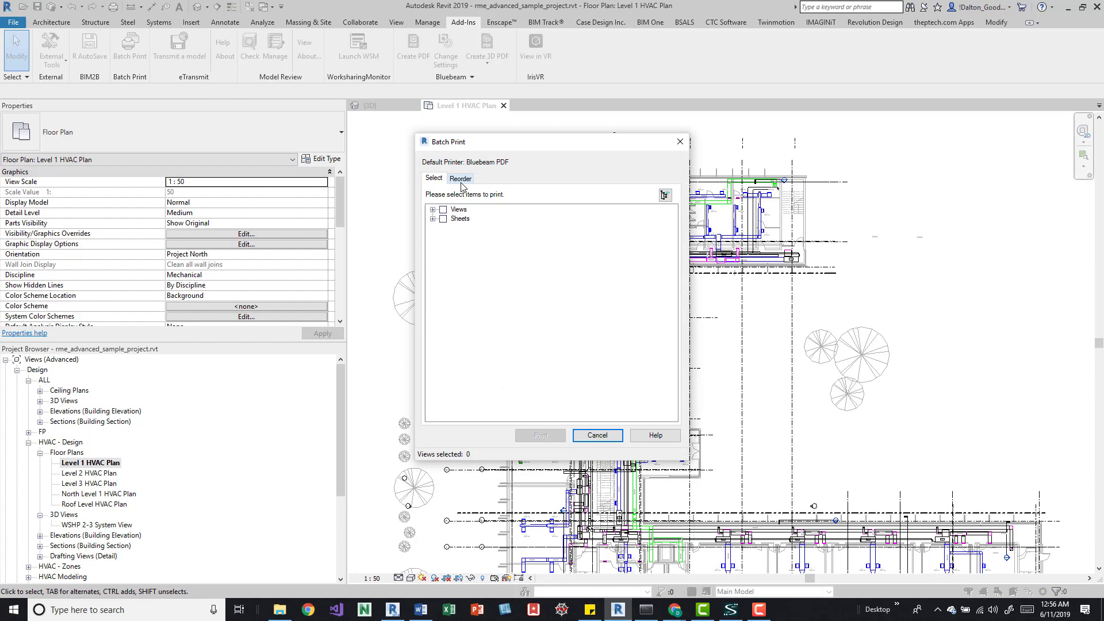
{"action": "left_click", "coordinate": [685, 140]}
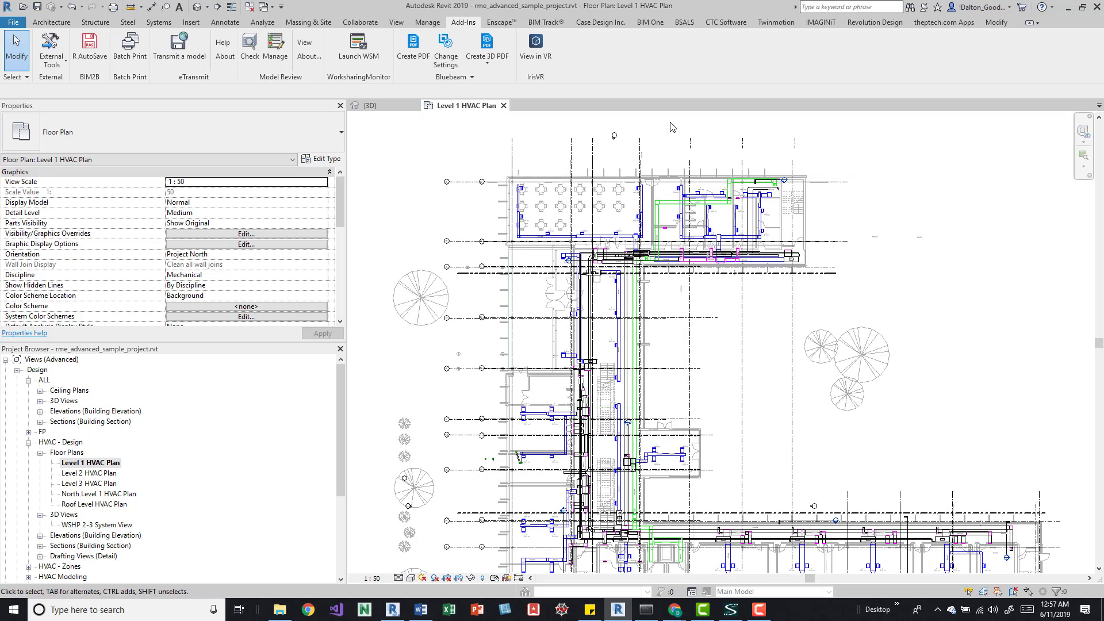